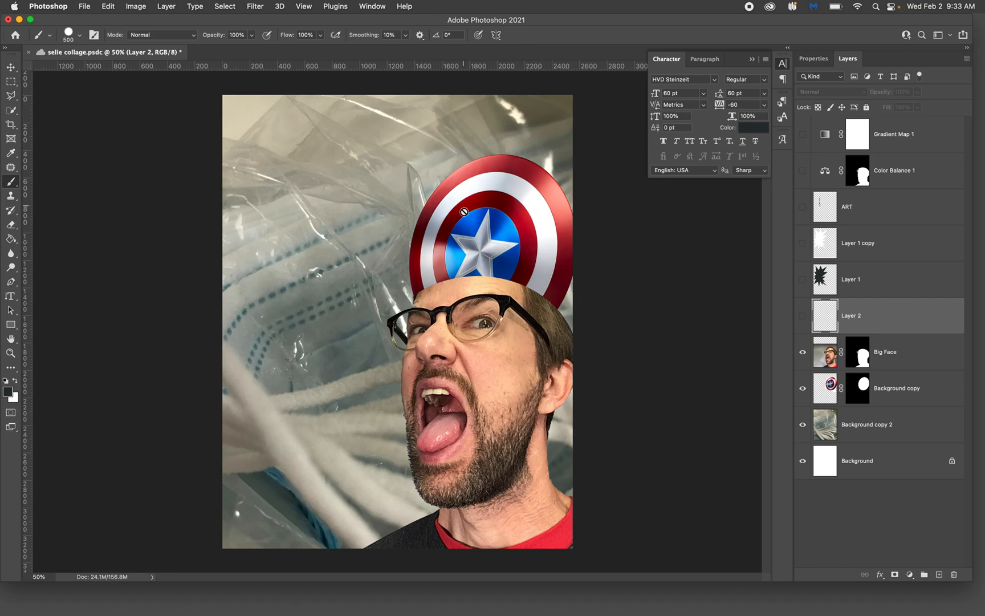
Load the shield layer's mask as a selection and add a Hue/Saturation adjustment layer limited to that area
{"action": "left_click", "coordinate": [909, 391]}
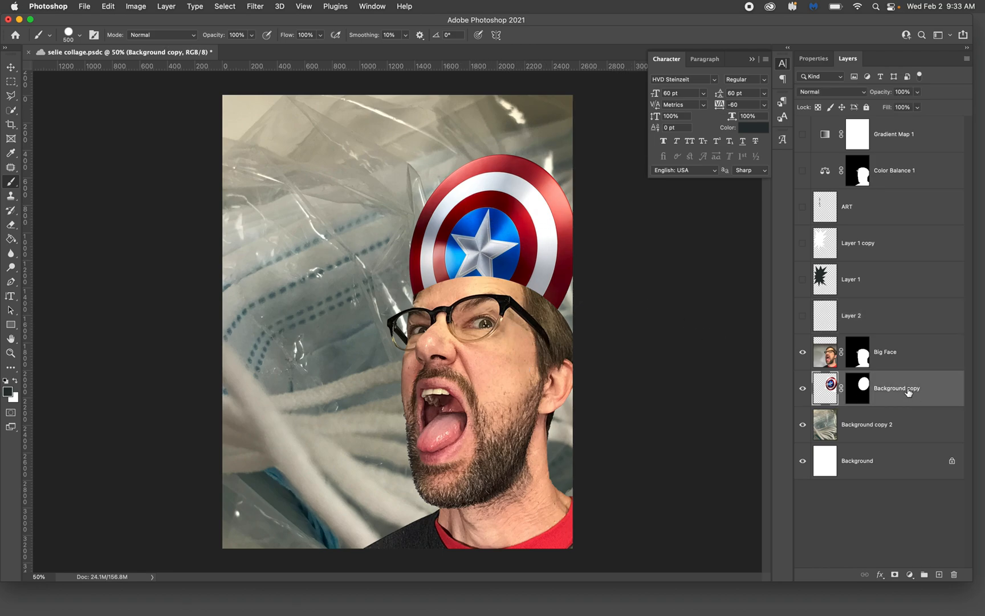
{"action": "right_click", "coordinate": [863, 391]}
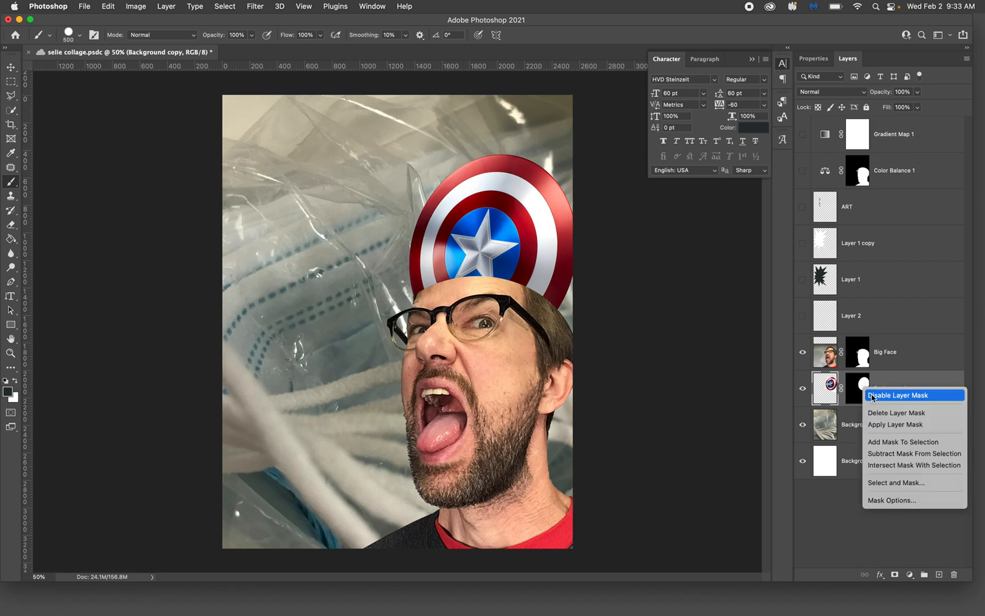
{"action": "left_click", "coordinate": [876, 442]}
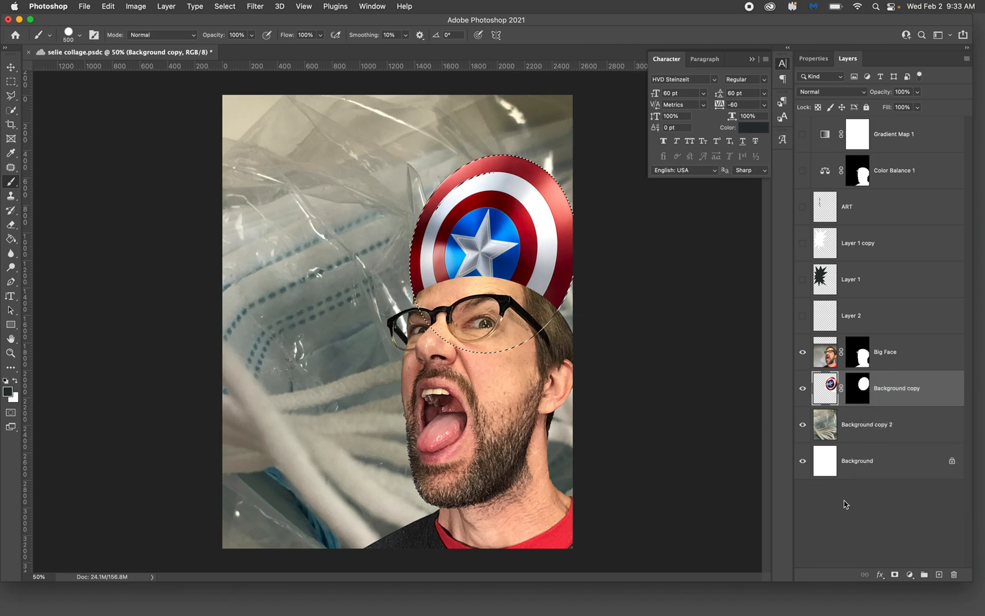
{"action": "left_click", "coordinate": [910, 575]}
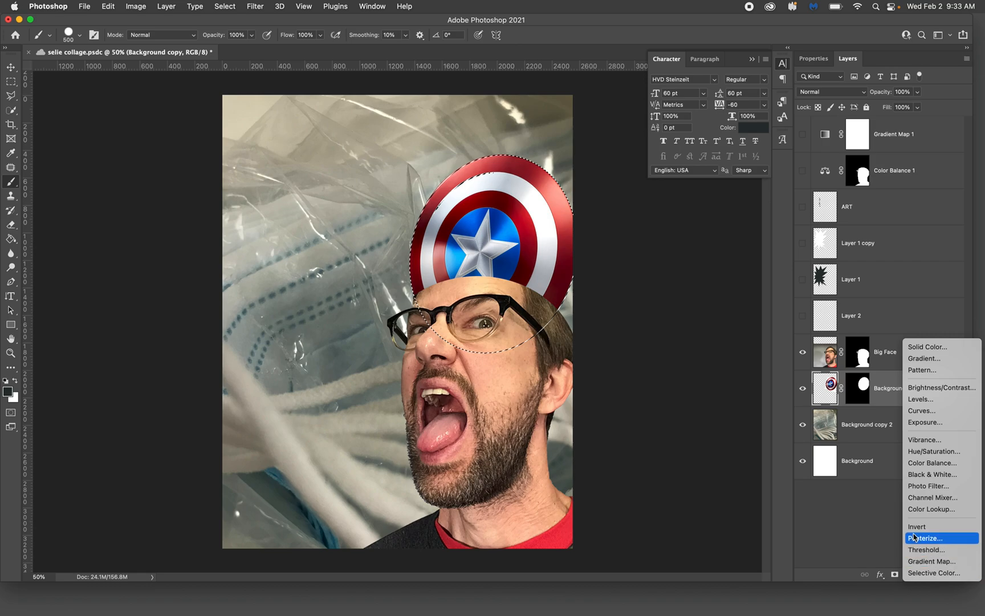
{"action": "left_click", "coordinate": [922, 457]}
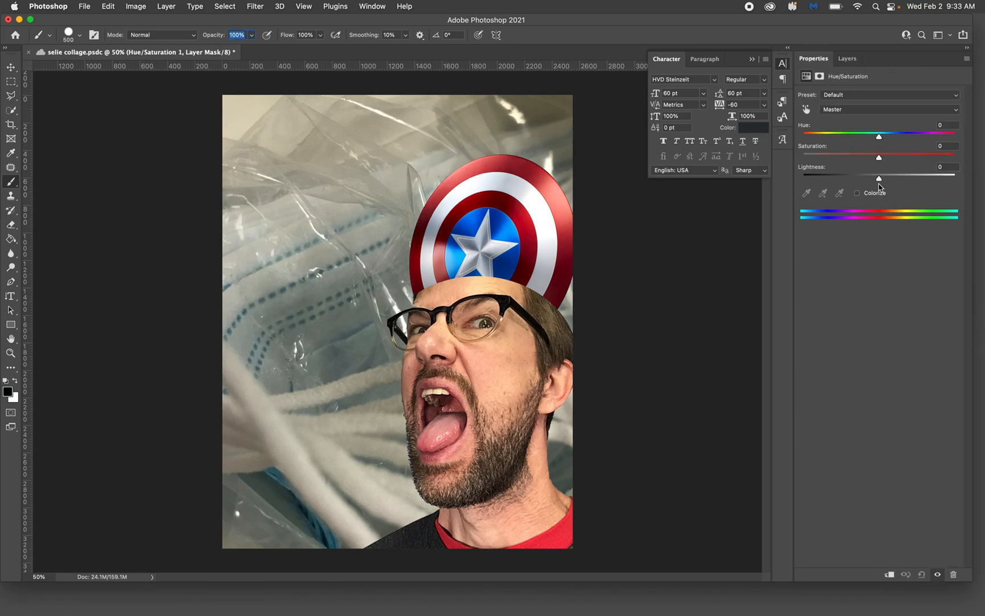
Desaturate the shield to -56 in the Hue/Saturation adjustment and set its hue to 0
{"action": "left_click_drag", "start_coordinate": [879, 162], "coordinate": [887, 141]}
{"action": "left_click", "coordinate": [950, 126]}
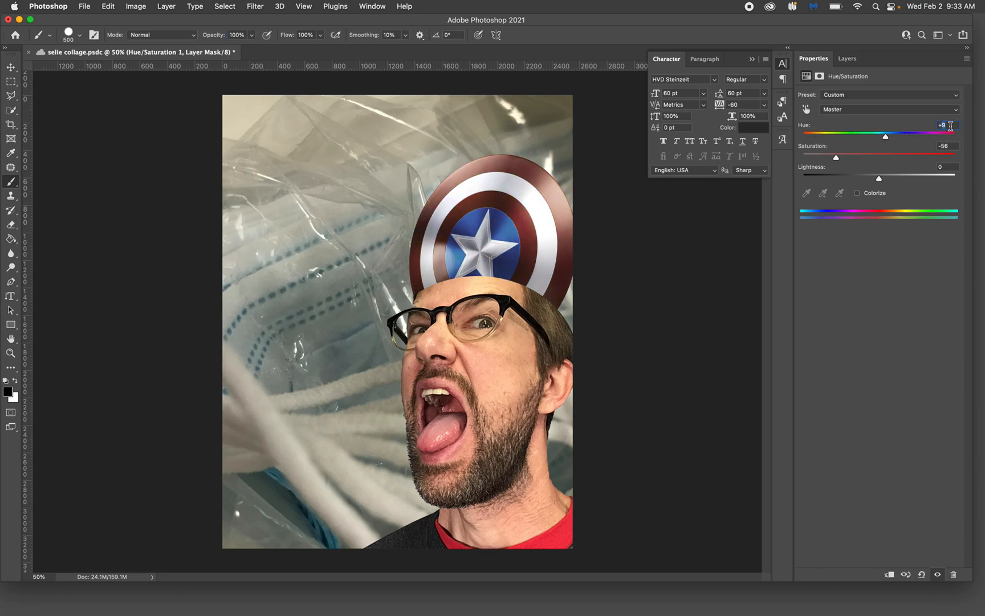
{"action": "type", "text": "0"}
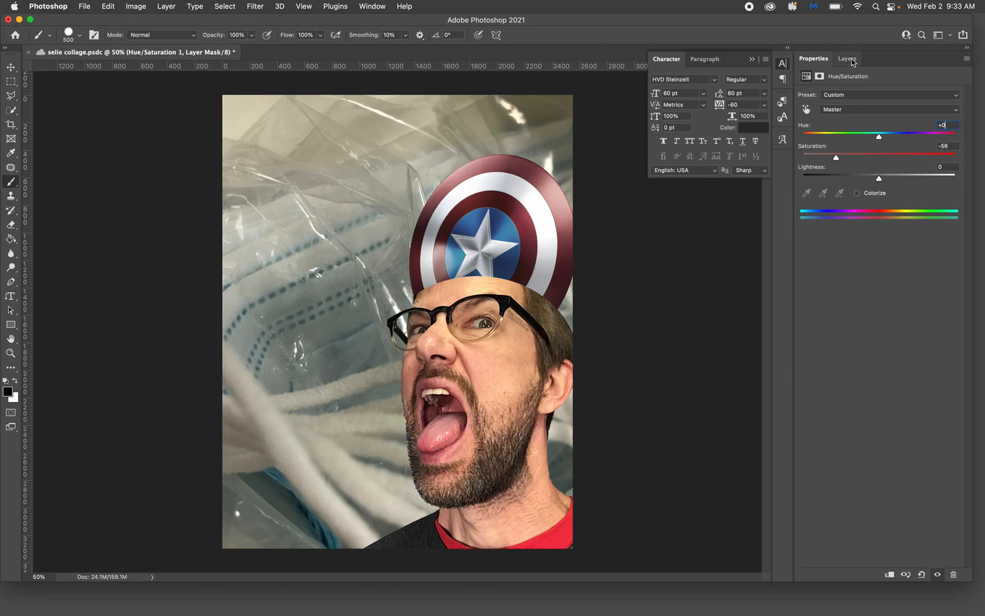
{"action": "left_click", "coordinate": [847, 59]}
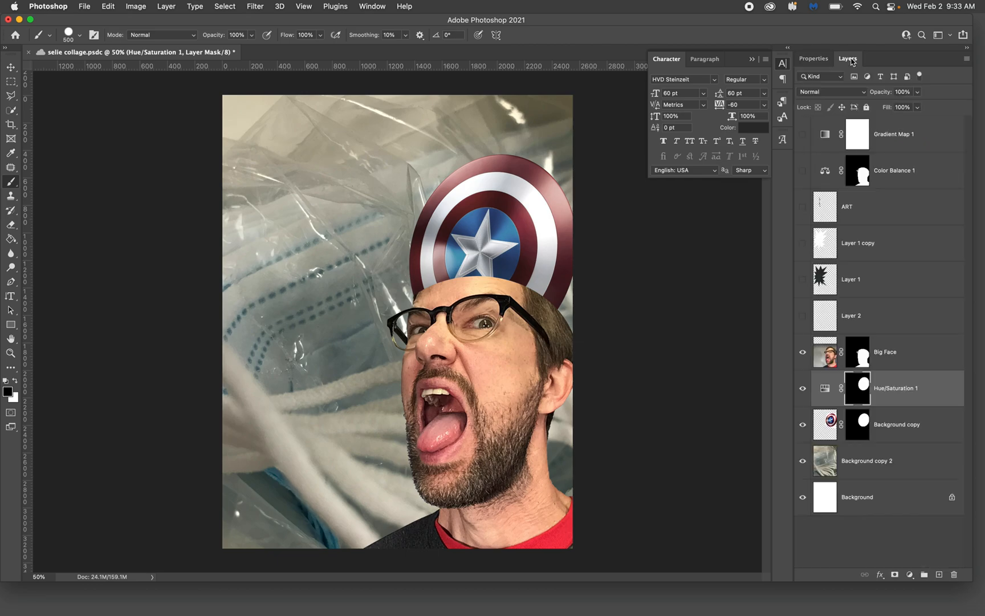
{"action": "left_click", "coordinate": [901, 390]}
{"action": "left_click", "coordinate": [899, 430]}
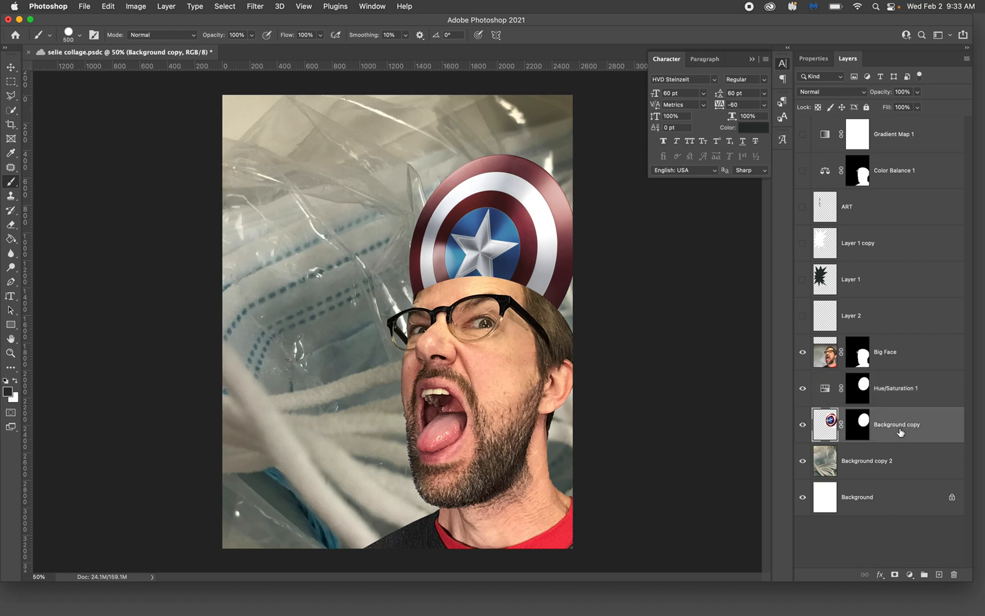
{"action": "left_click", "coordinate": [899, 393]}
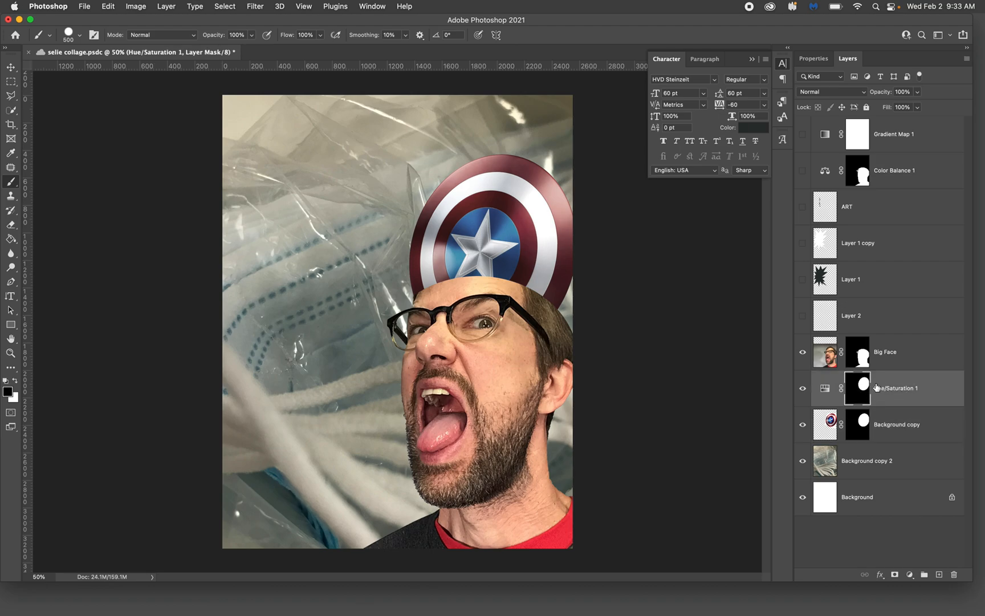
{"action": "left_click", "coordinate": [897, 428]}
{"action": "left_click", "coordinate": [894, 390]}
{"action": "right_click", "coordinate": [858, 355]}
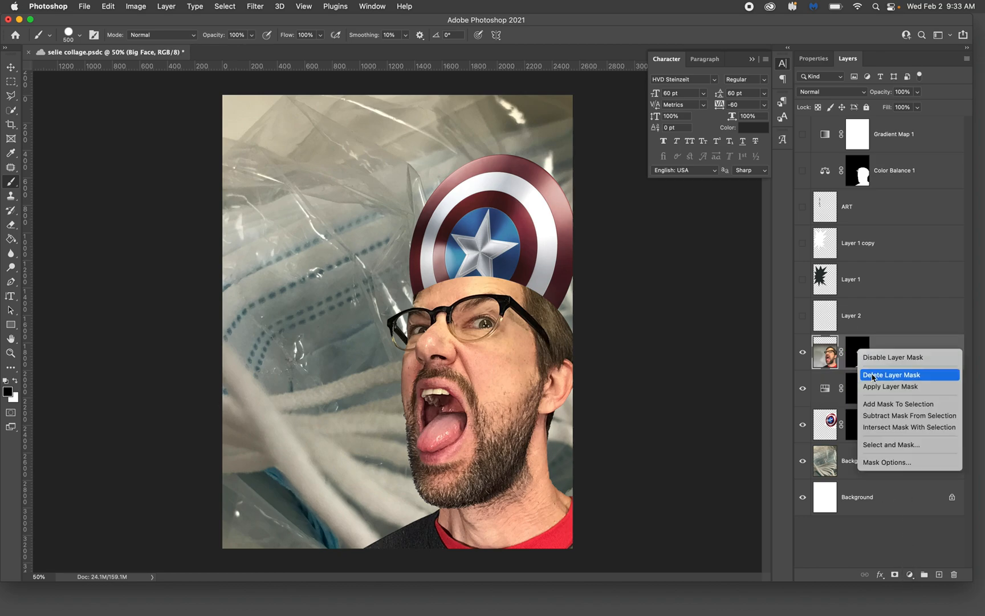
{"action": "left_click", "coordinate": [876, 405]}
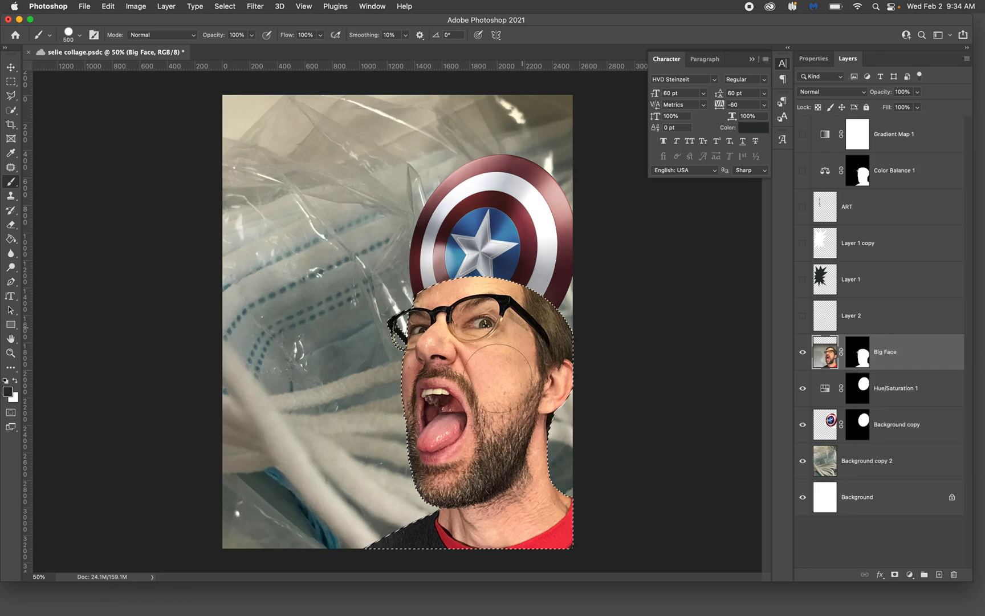
{"action": "left_click", "coordinate": [910, 574]}
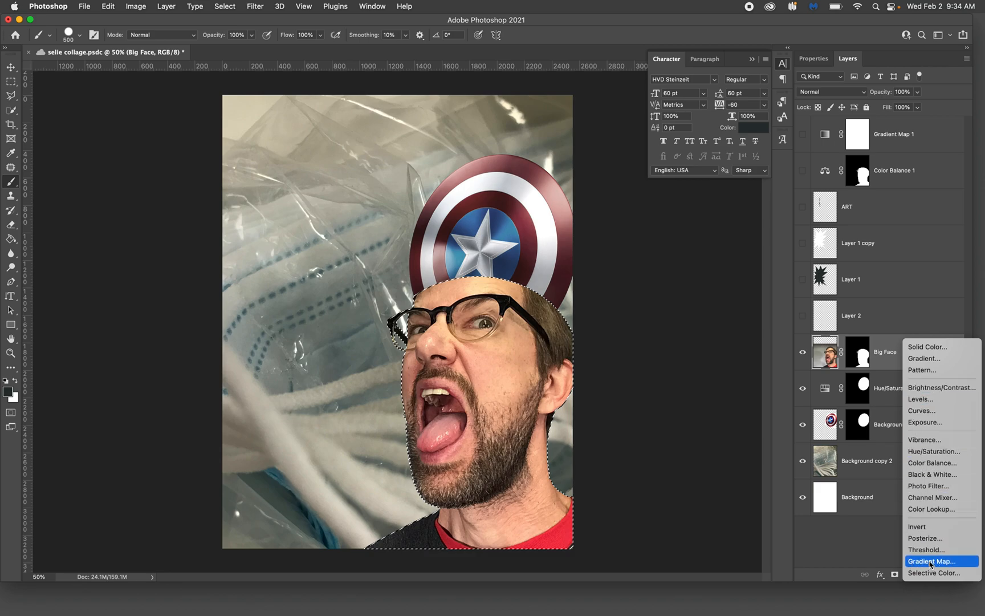
{"action": "left_click", "coordinate": [848, 552]}
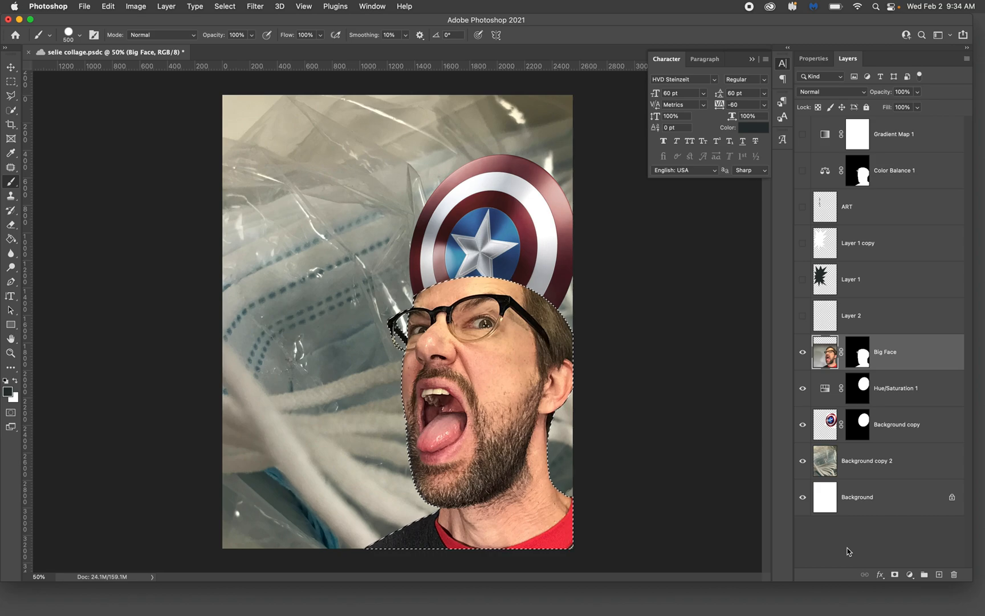
{"action": "key", "text": "super+d"}
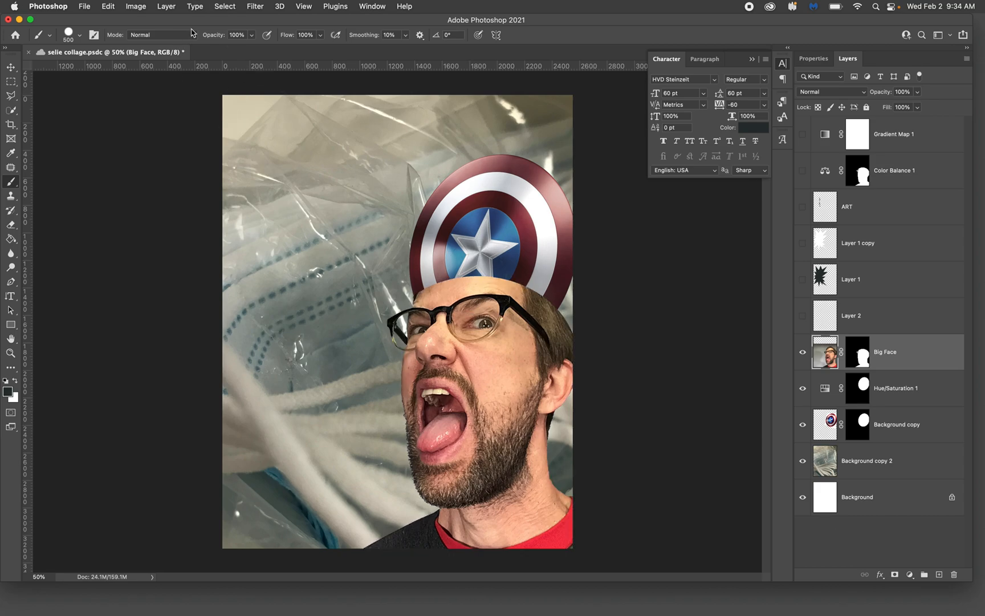
{"action": "left_click", "coordinate": [222, 7]}
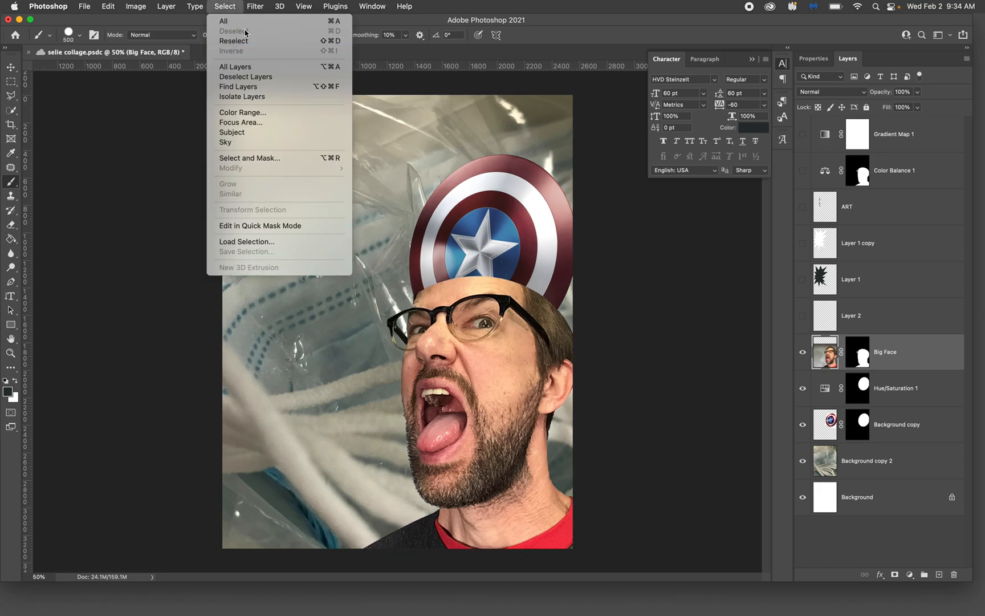
{"action": "left_click", "coordinate": [235, 8]}
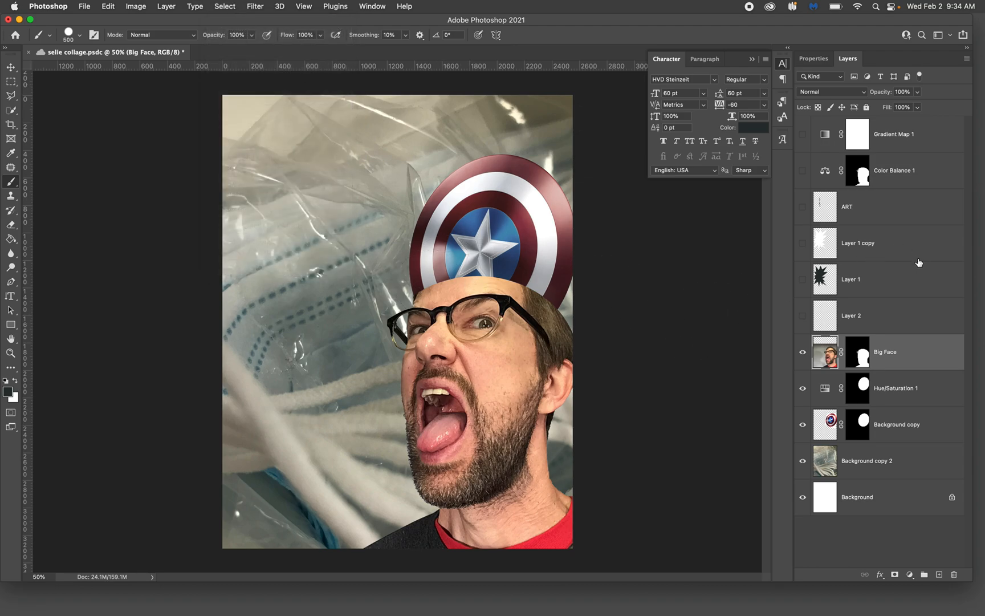
Delete the Gradient Map 1 layer and move the Color Balance 1 layer directly above the Big Face layer
{"action": "left_click", "coordinate": [928, 137]}
{"action": "left_click_drag", "start_coordinate": [932, 135], "coordinate": [954, 576]}
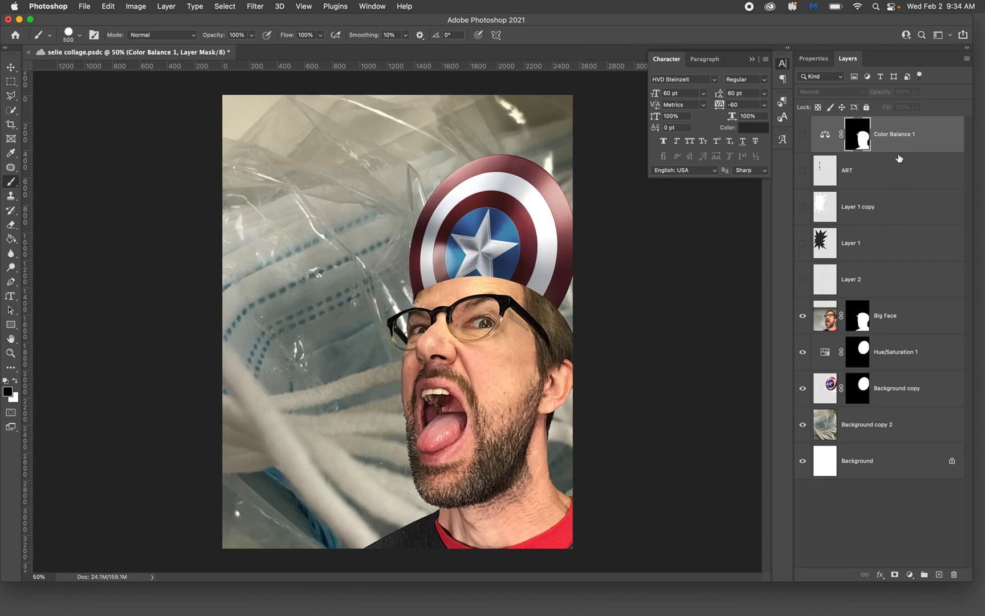
{"action": "left_click_drag", "start_coordinate": [904, 143], "coordinate": [910, 295]}
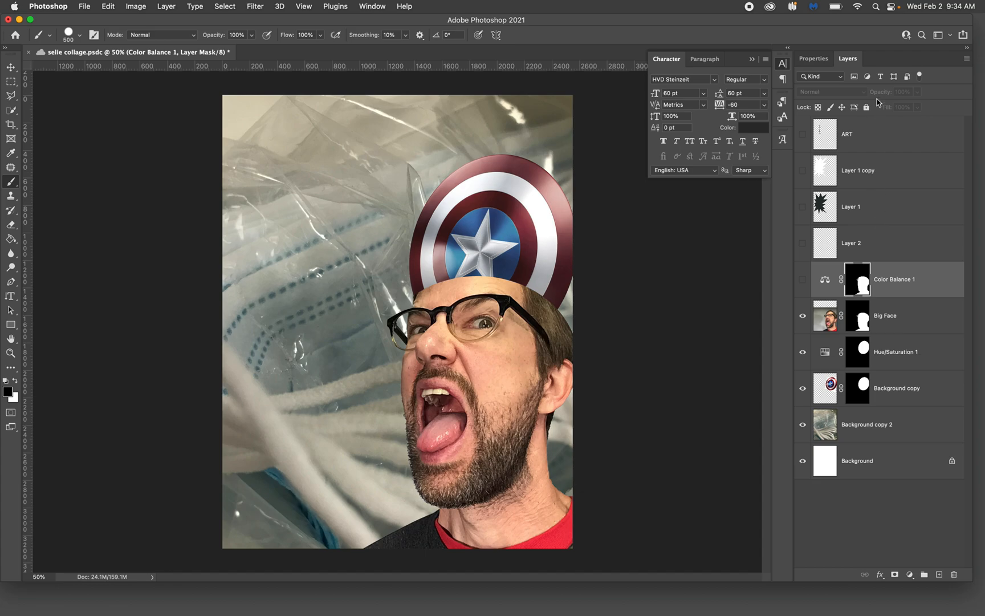
Add a Gradient Map adjustment layer above the ART layer at the top of the layer stack
{"action": "left_click", "coordinate": [894, 143]}
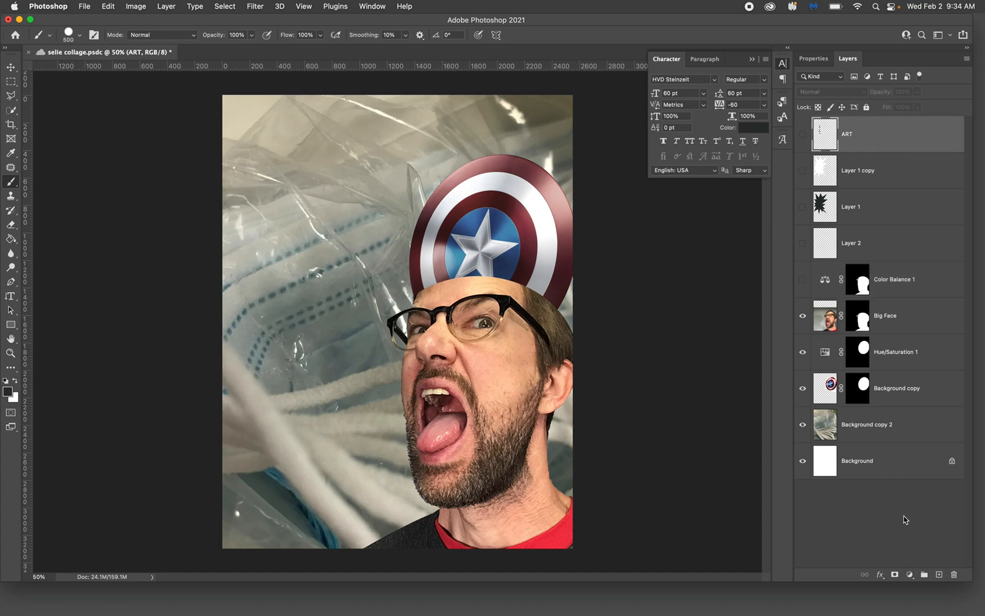
{"action": "left_click", "coordinate": [910, 574]}
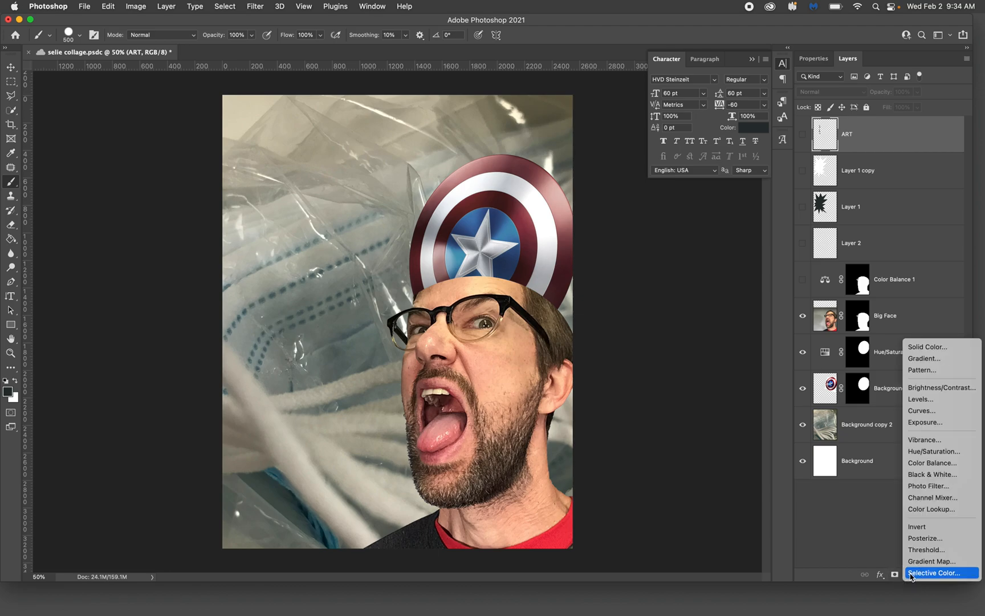
{"action": "left_click", "coordinate": [919, 561]}
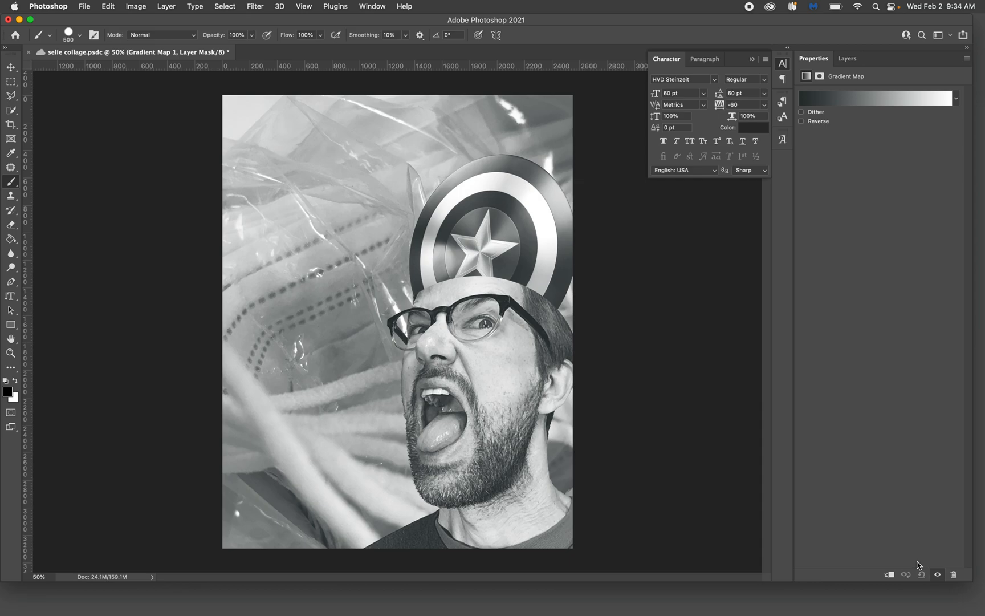
Try out several gradient presets on the gradient map and apply the Blue, Yellow, Blue preset
{"action": "left_click", "coordinate": [955, 99]}
{"action": "left_click", "coordinate": [876, 121]}
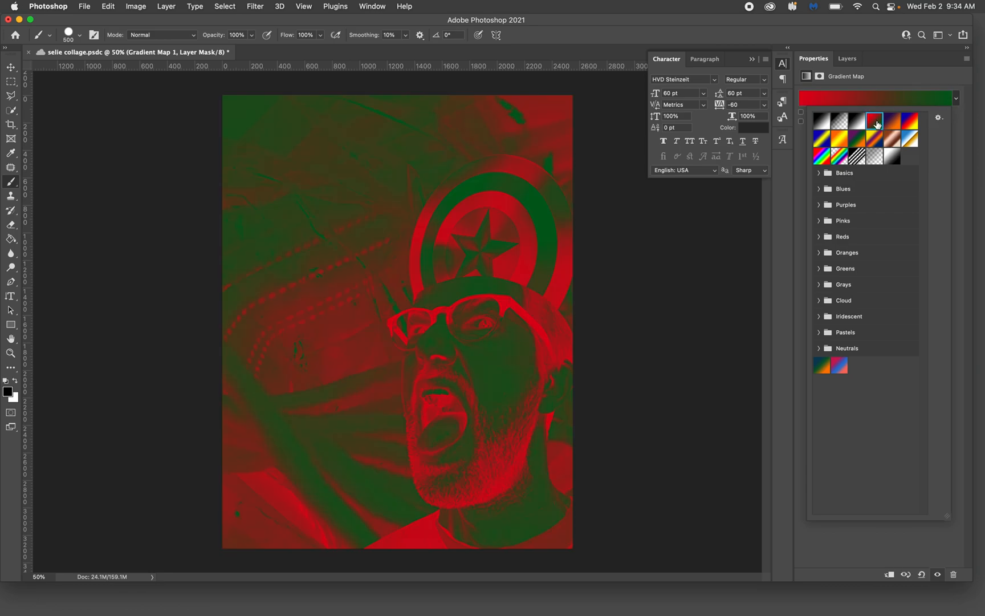
{"action": "left_click", "coordinate": [894, 123]}
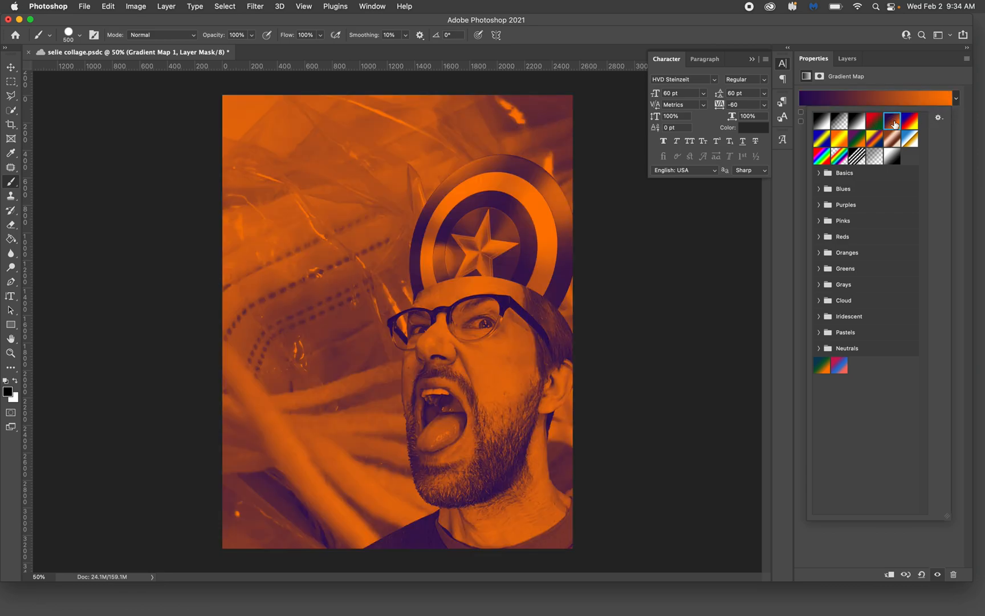
{"action": "left_click", "coordinate": [908, 122]}
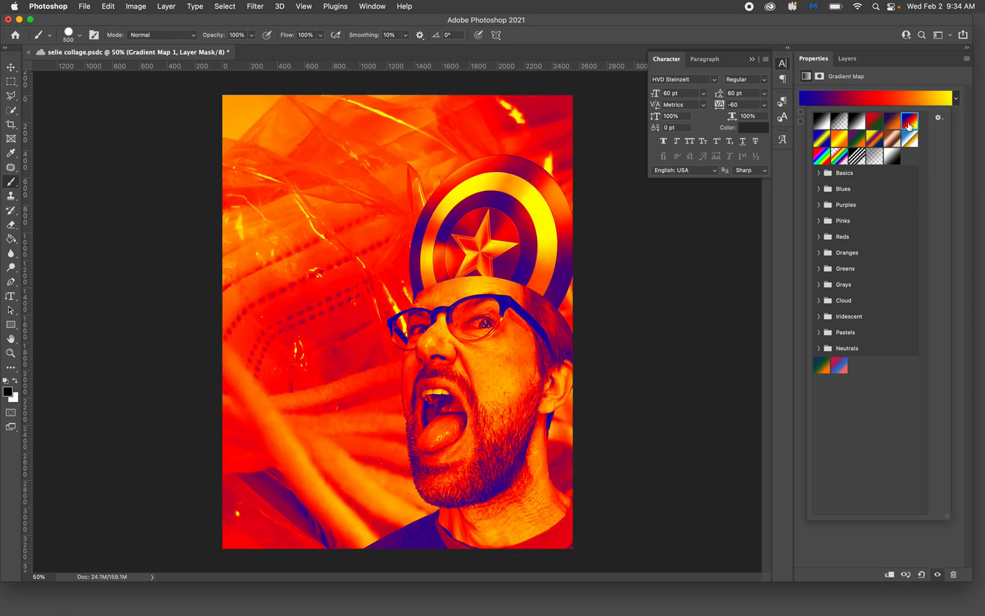
{"action": "left_click", "coordinate": [826, 123]}
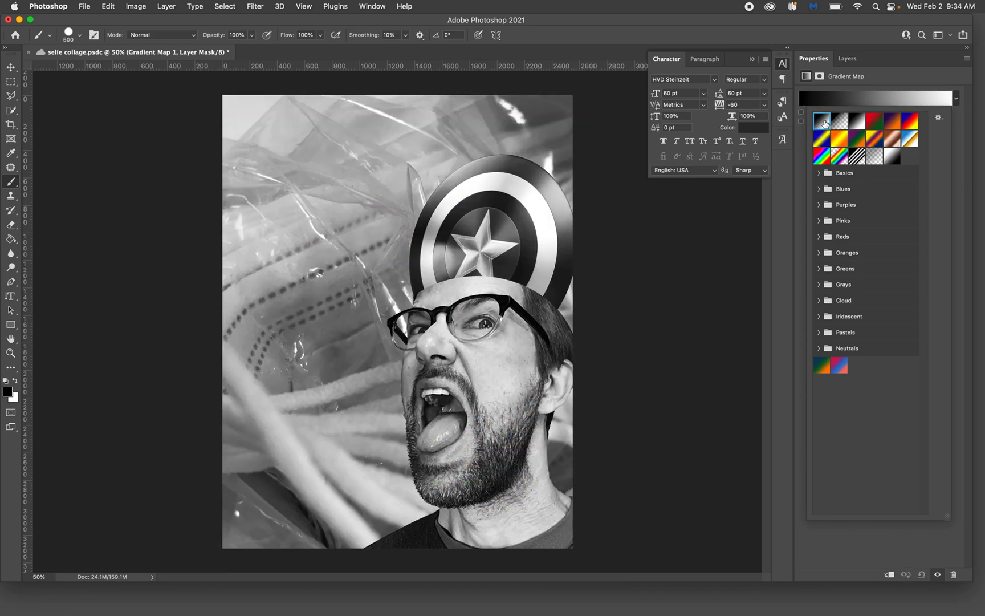
{"action": "left_click", "coordinate": [842, 125]}
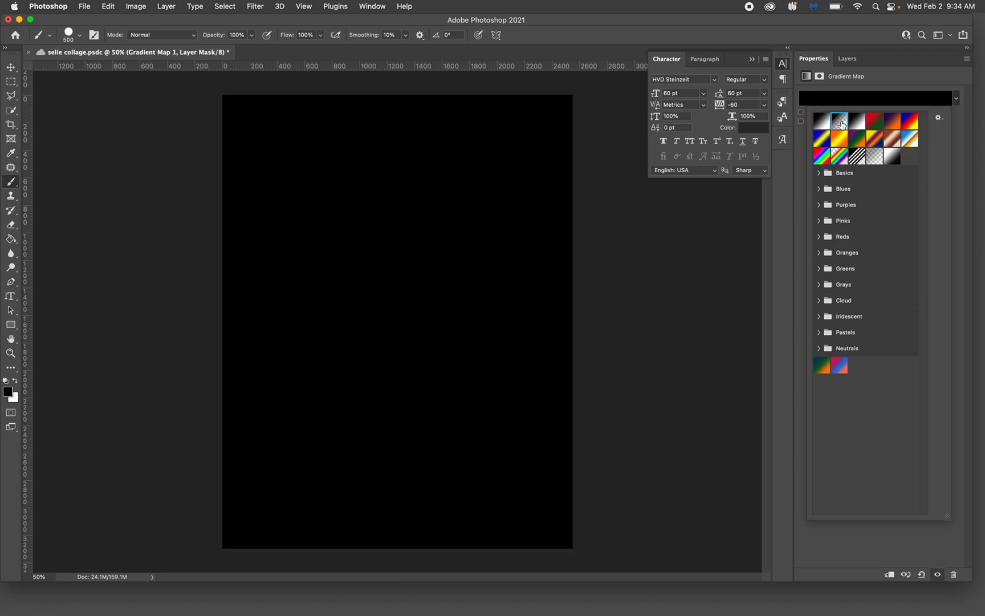
{"action": "left_click", "coordinate": [849, 122]}
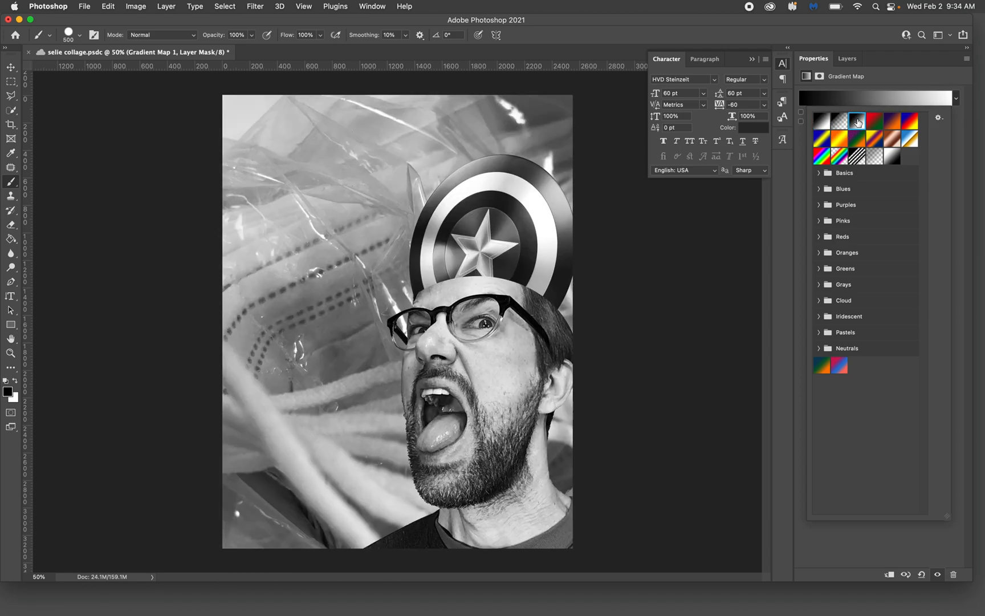
{"action": "left_click", "coordinate": [857, 154]}
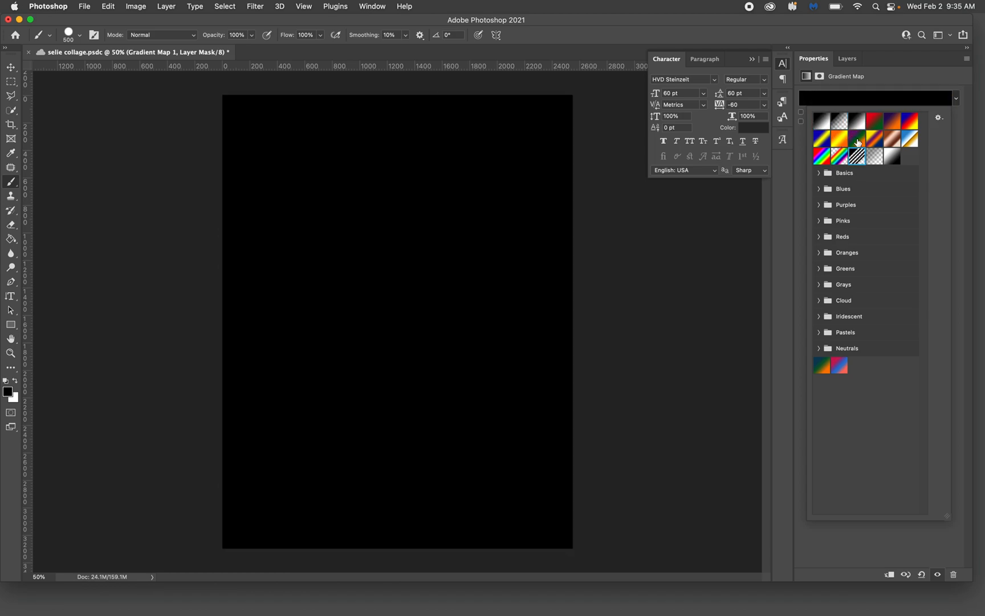
{"action": "left_click", "coordinate": [857, 139]}
{"action": "left_click", "coordinate": [877, 138]}
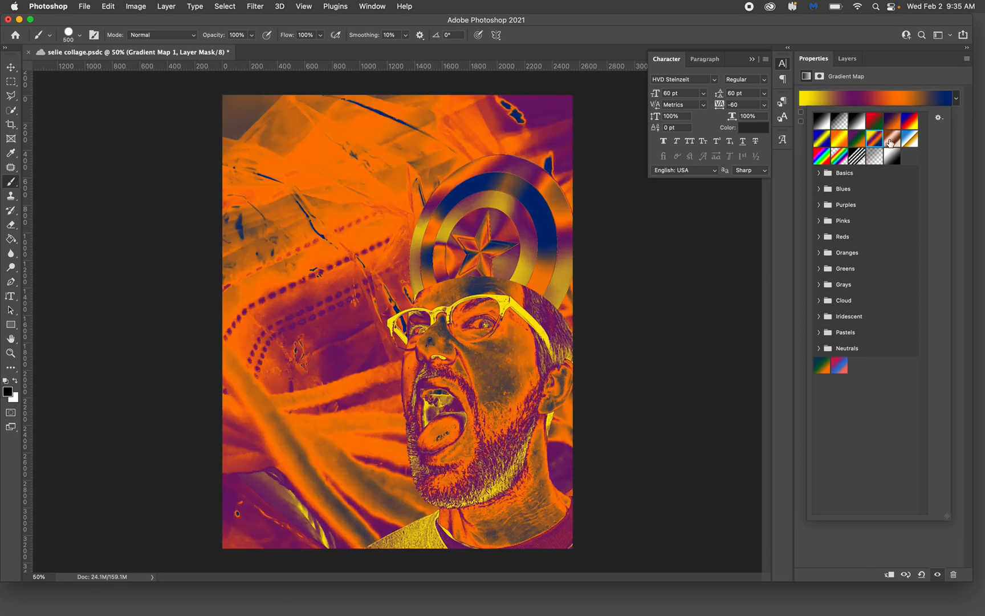
{"action": "left_click", "coordinate": [898, 141]}
{"action": "left_click", "coordinate": [904, 143]}
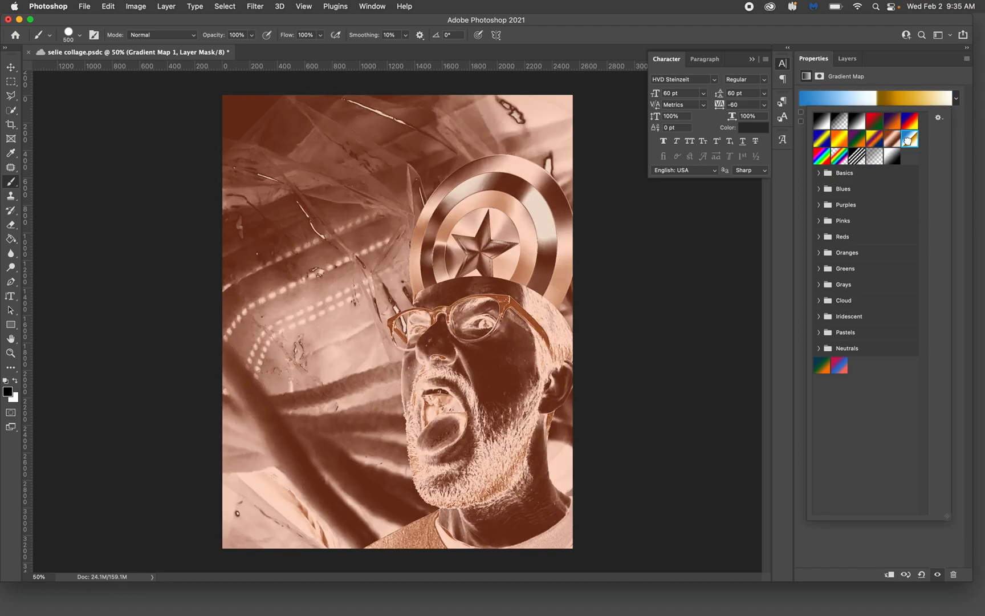
{"action": "left_click", "coordinate": [824, 143]}
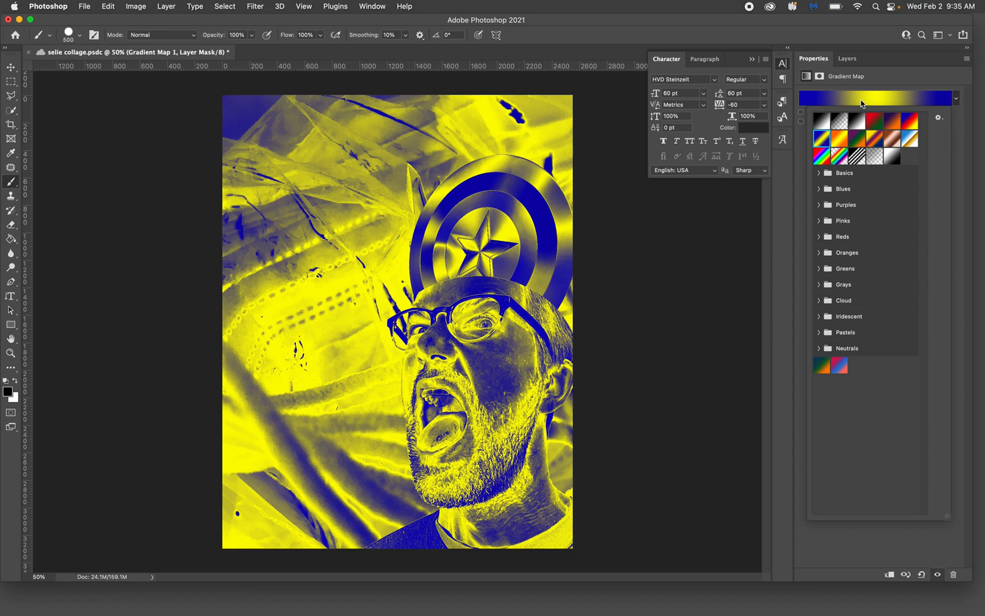
Edit the gradient map's gradient and recolor its first blue stop to dark green 206c19
{"action": "left_click", "coordinate": [862, 103]}
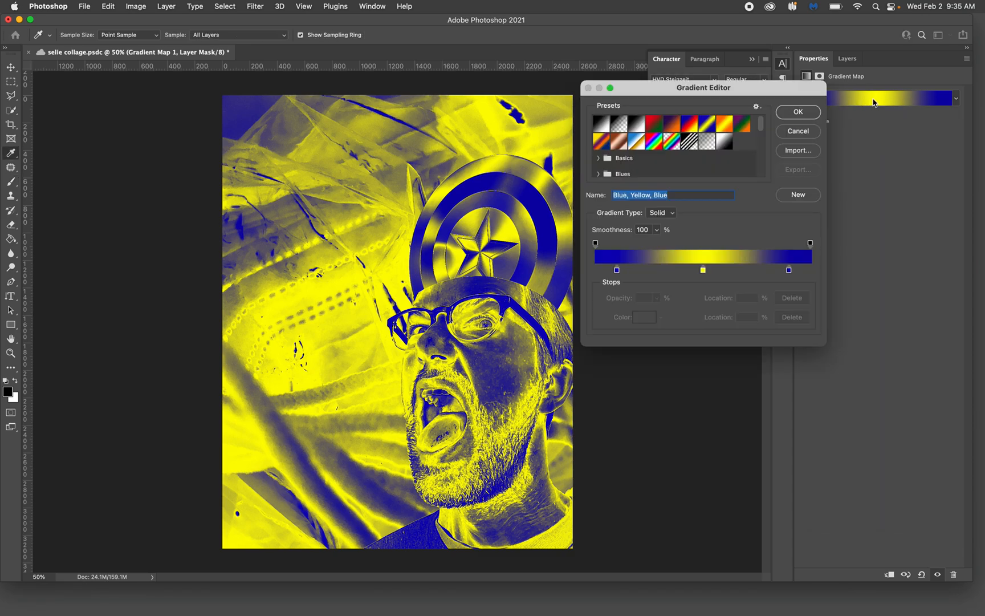
{"action": "left_click", "coordinate": [617, 271]}
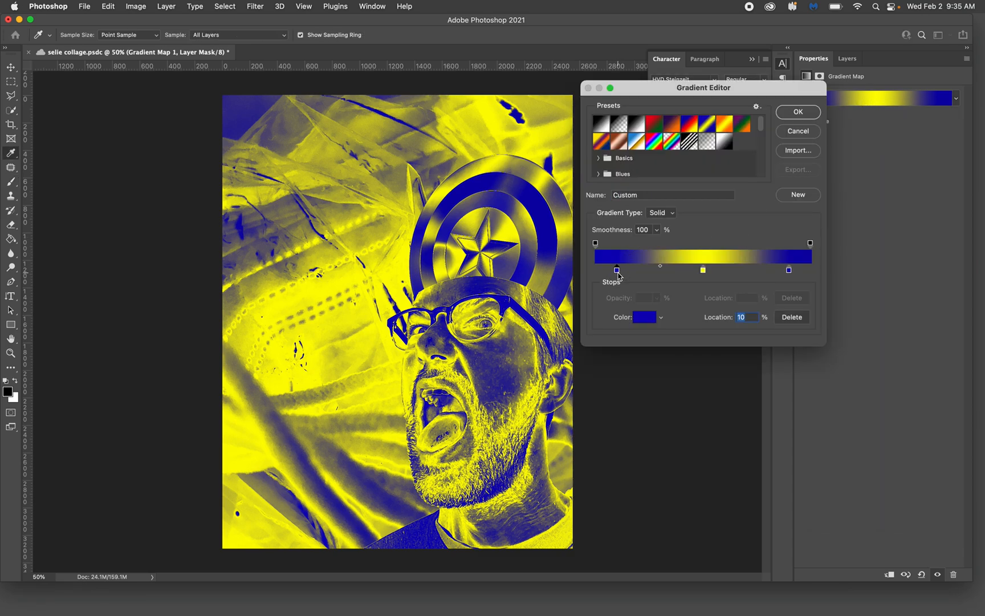
{"action": "left_click", "coordinate": [661, 318]}
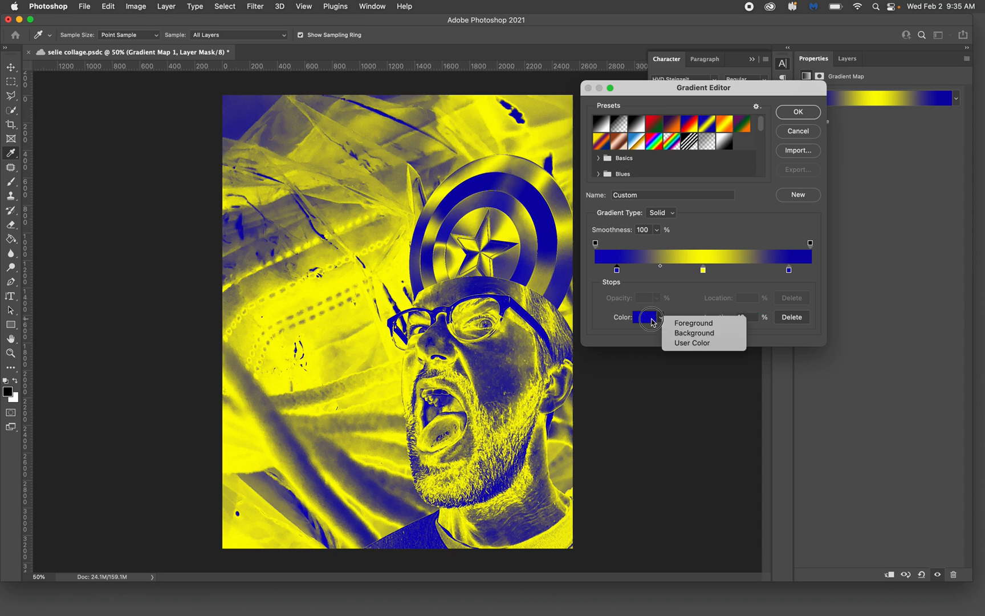
{"action": "left_click", "coordinate": [652, 321]}
{"action": "left_click", "coordinate": [647, 318]}
{"action": "left_click", "coordinate": [647, 320]}
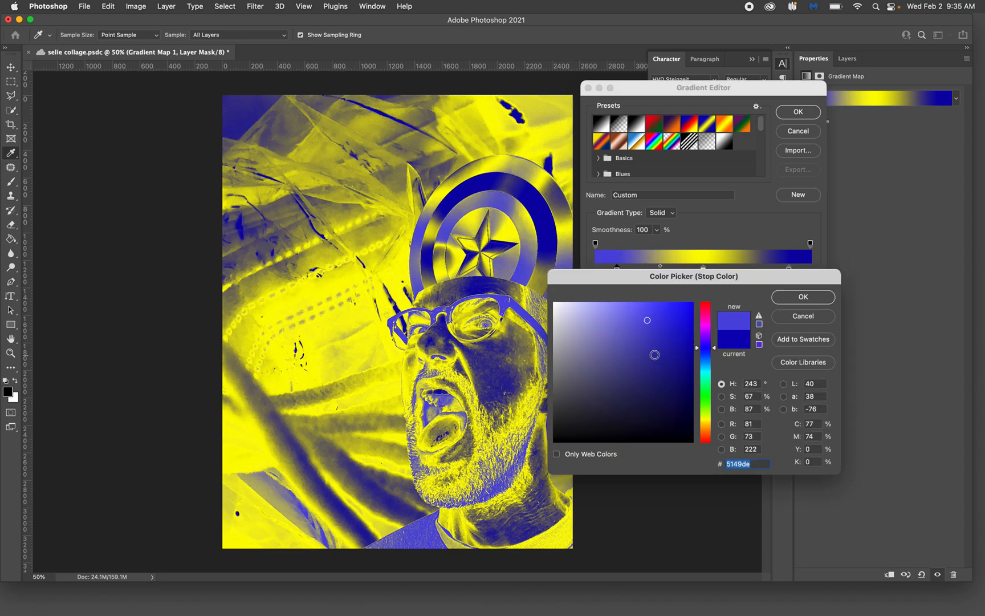
{"action": "left_click", "coordinate": [656, 358]}
{"action": "left_click", "coordinate": [707, 397]}
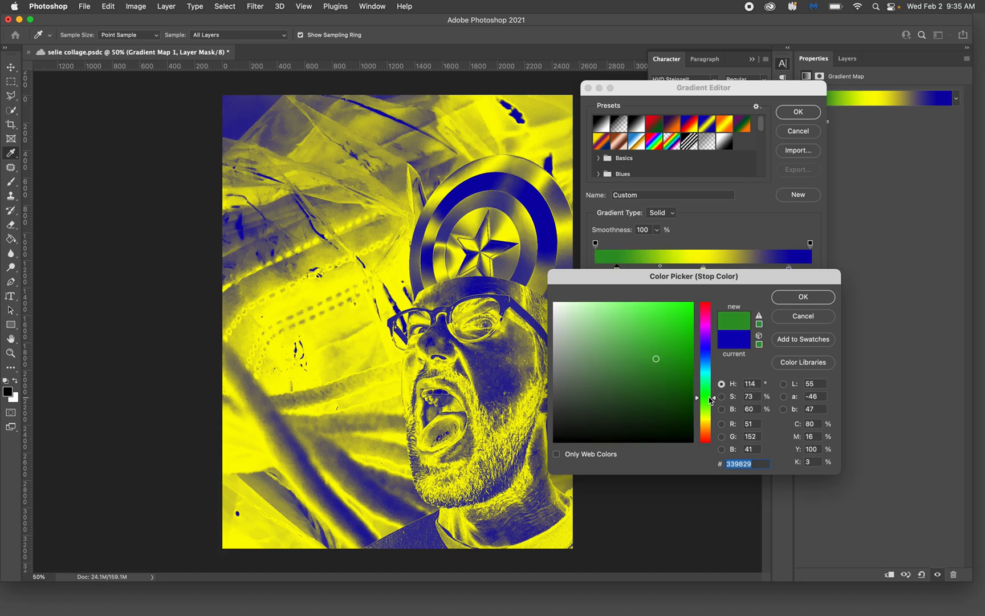
{"action": "left_click", "coordinate": [659, 381]}
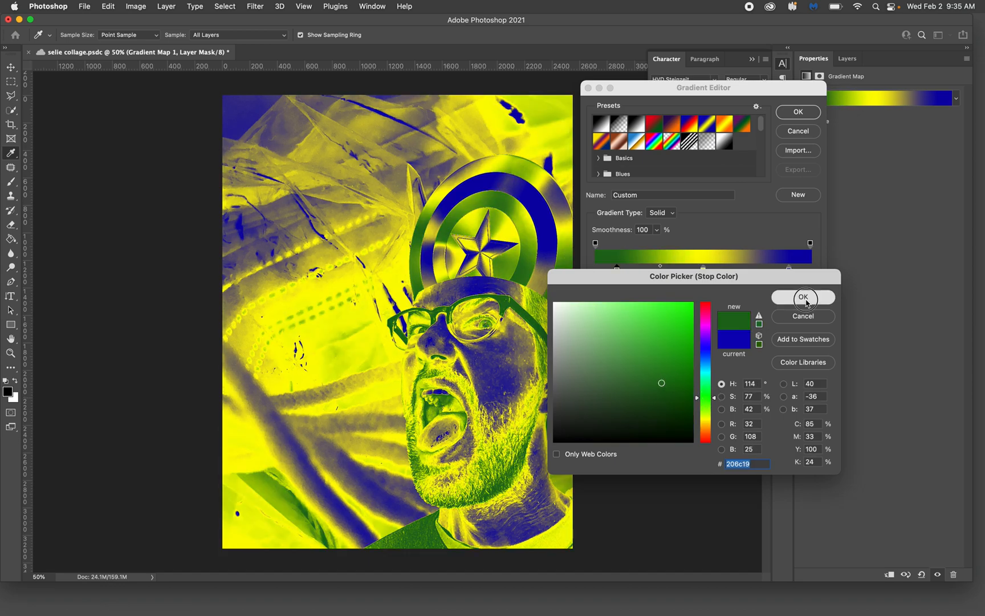
{"action": "left_click", "coordinate": [807, 301]}
Add a color stop at 31% between the green and yellow stops and recolor it purple 6b196c
{"action": "left_click", "coordinate": [681, 270]}
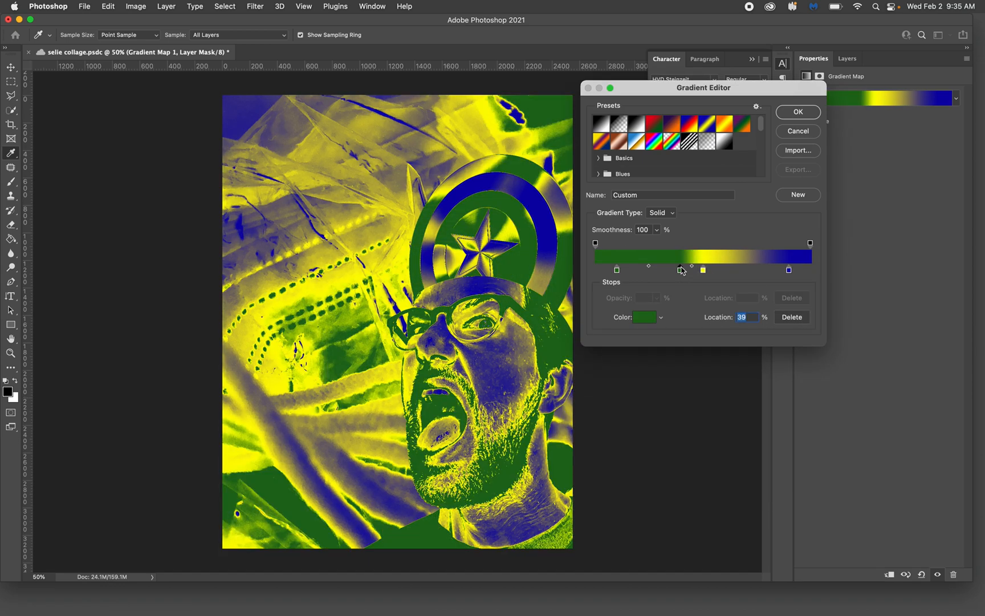
{"action": "left_click_drag", "start_coordinate": [682, 272], "coordinate": [664, 274]}
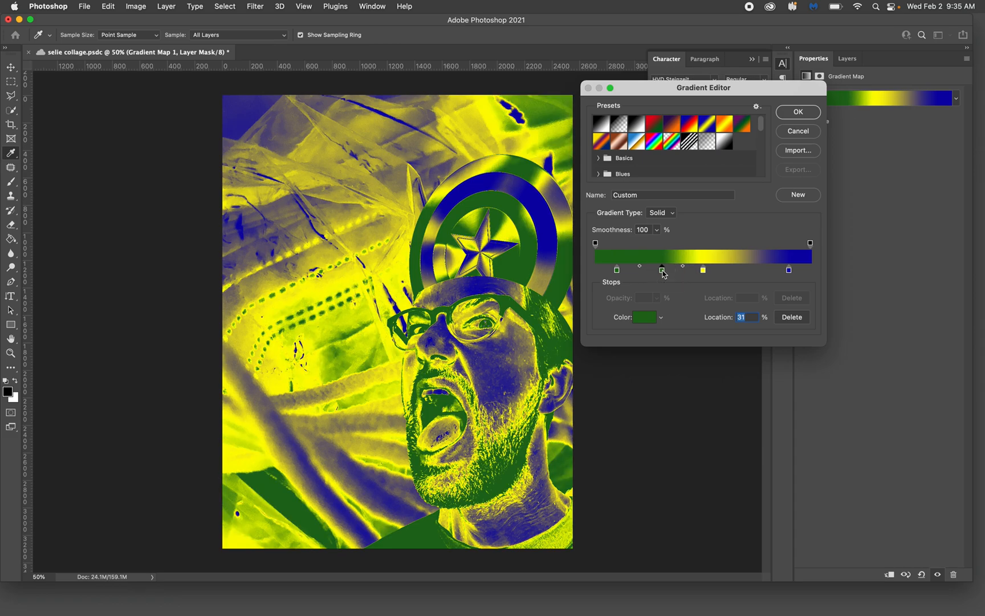
{"action": "double_click", "coordinate": [662, 271]}
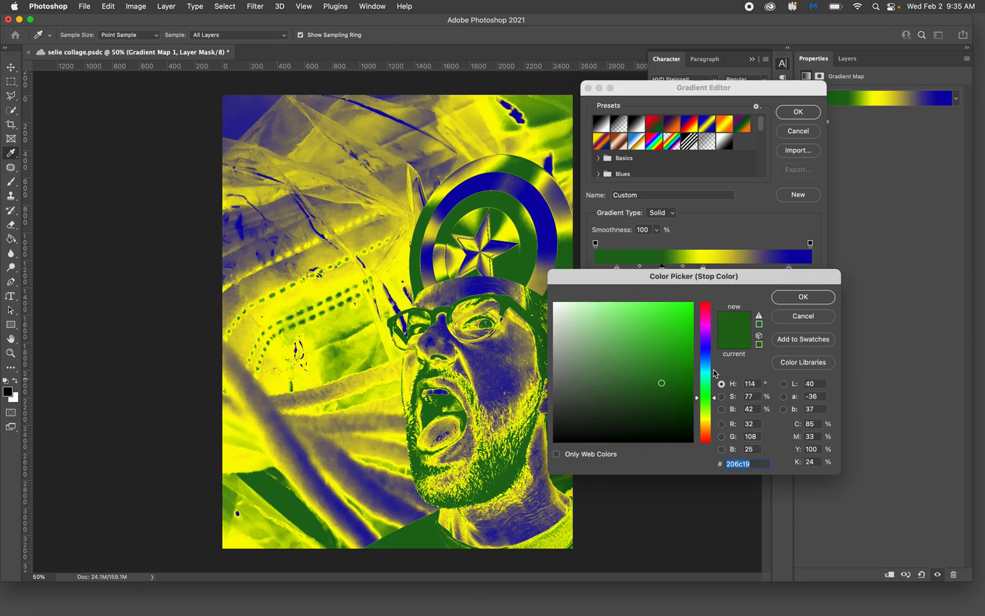
{"action": "left_click", "coordinate": [708, 329]}
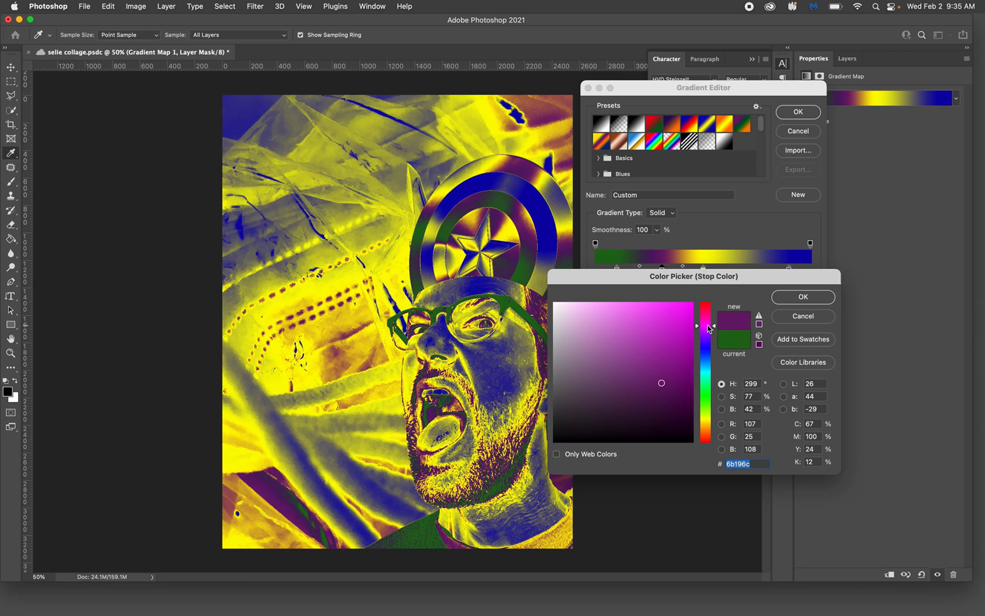
{"action": "left_click", "coordinate": [810, 299]}
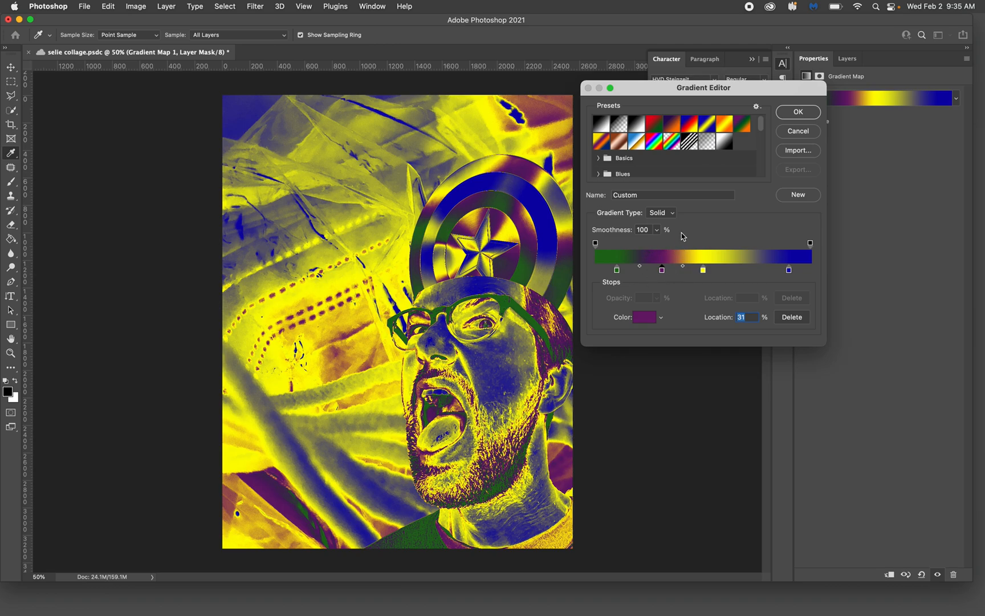
{"action": "left_click", "coordinate": [799, 112]}
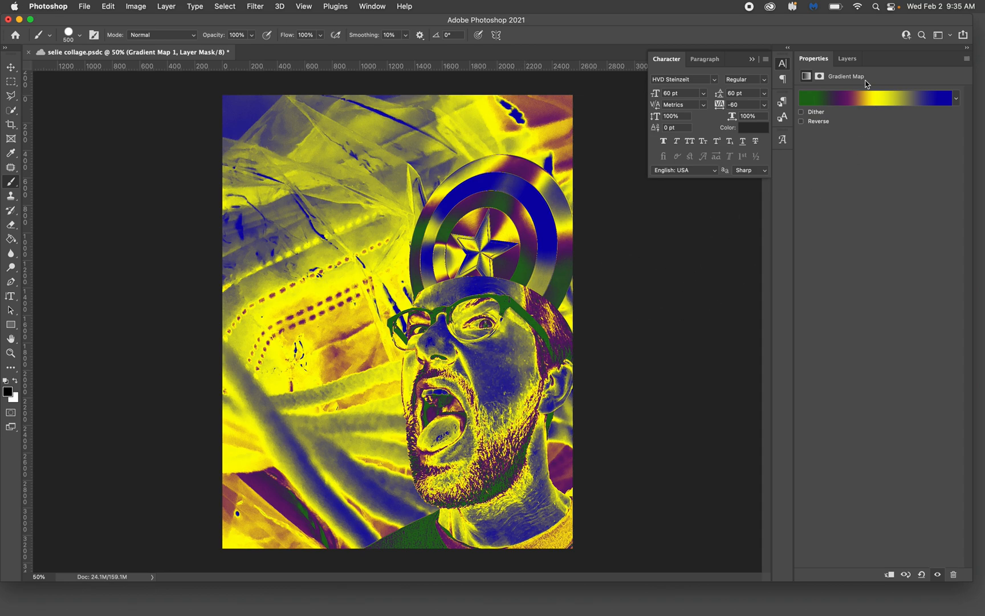
Lower the Gradient Map 1 layer's opacity to 57% and set its blending mode to Soft Light
{"action": "left_click", "coordinate": [847, 59]}
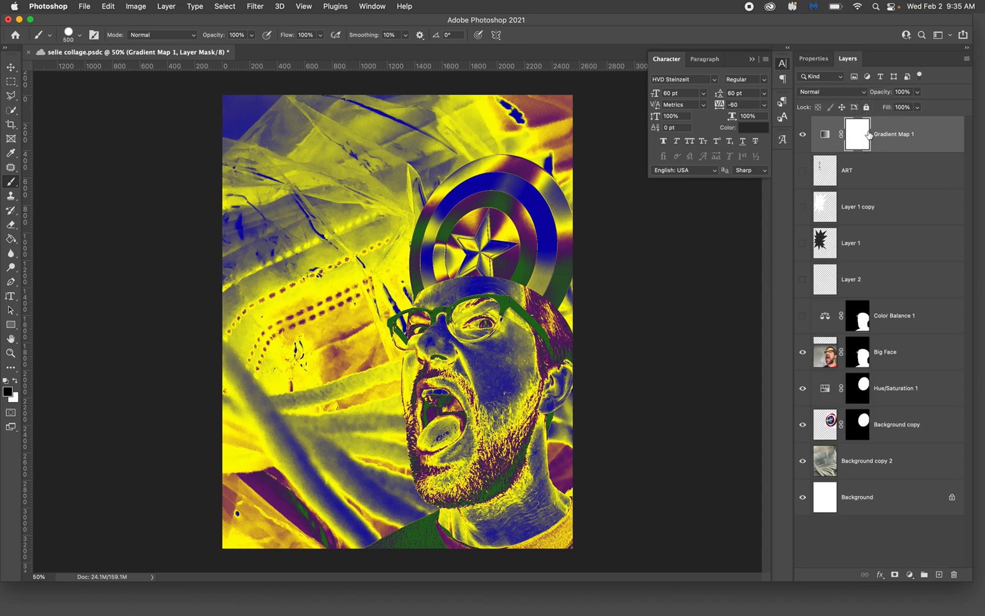
{"action": "left_click", "coordinate": [918, 92]}
{"action": "left_click_drag", "start_coordinate": [918, 107], "coordinate": [897, 110]}
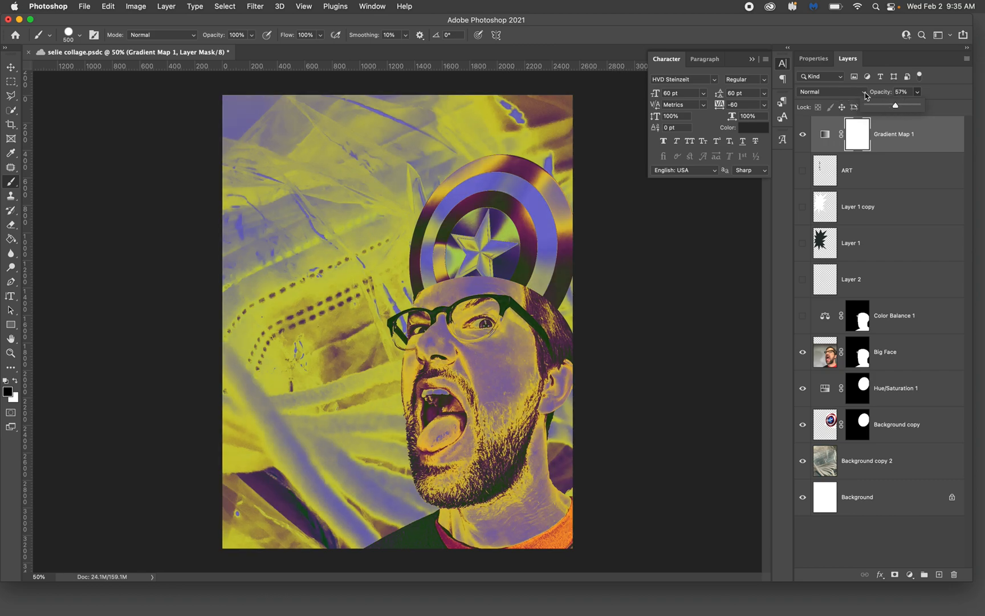
{"action": "left_click", "coordinate": [864, 92]}
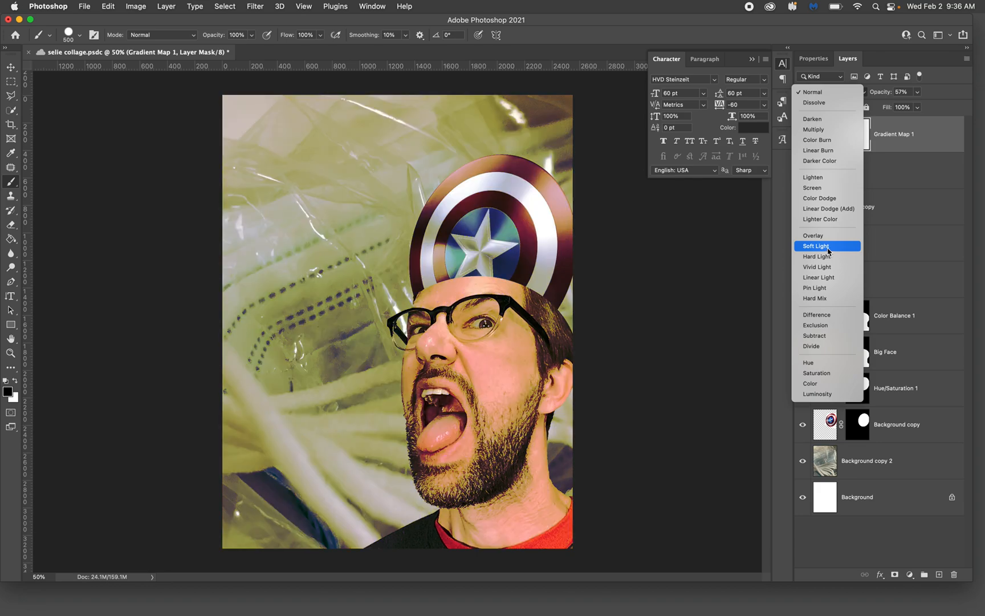
{"action": "left_click", "coordinate": [828, 250]}
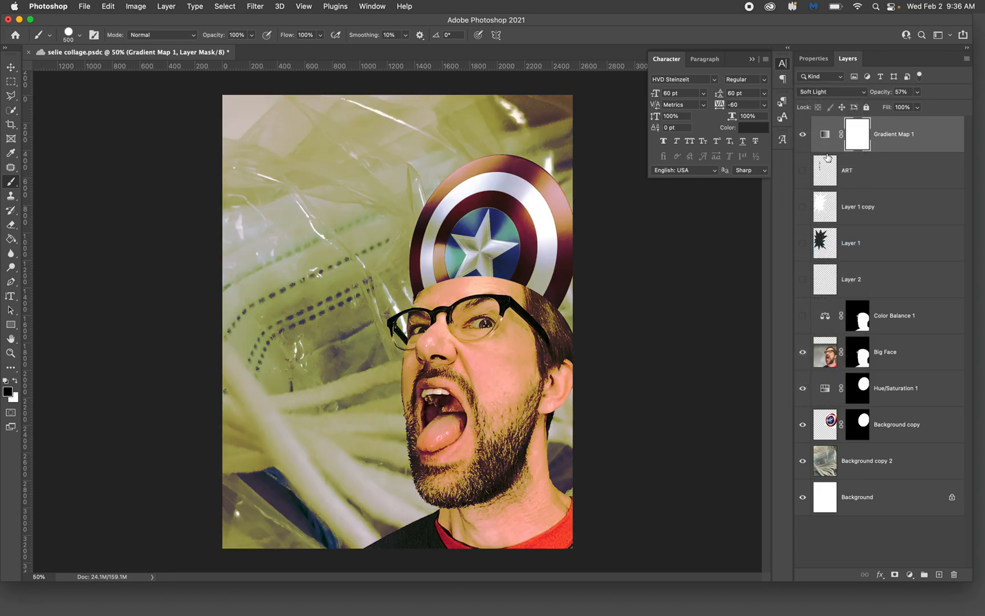
{"action": "left_click", "coordinate": [803, 134]}
{"action": "left_click", "coordinate": [804, 136]}
Try out several other gradient presets on Gradient Map 1 and apply the blue-to-red-to-yellow preset
{"action": "left_click", "coordinate": [826, 137]}
{"action": "double_click", "coordinate": [827, 137]}
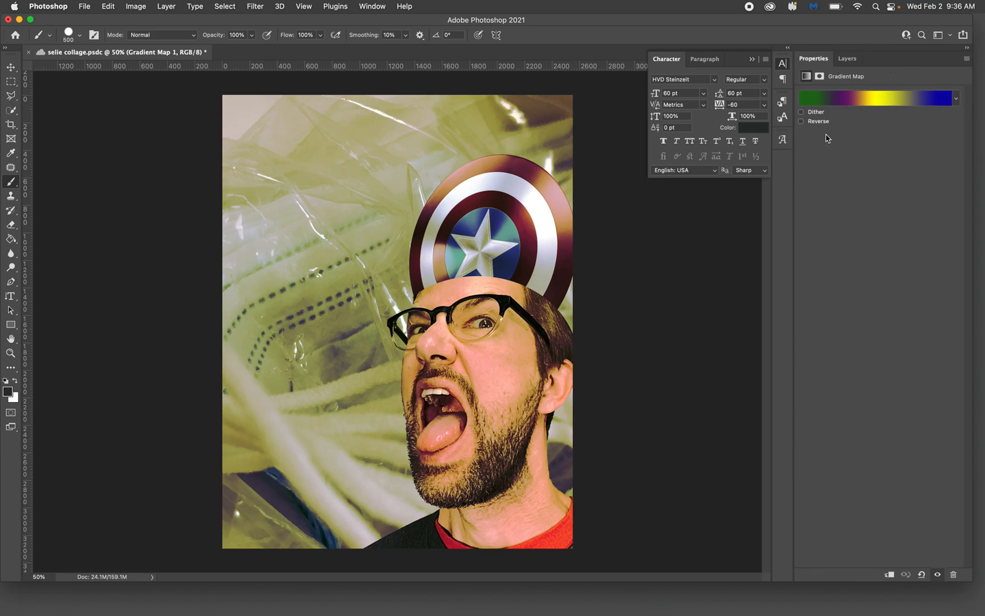
{"action": "left_click", "coordinate": [956, 98]}
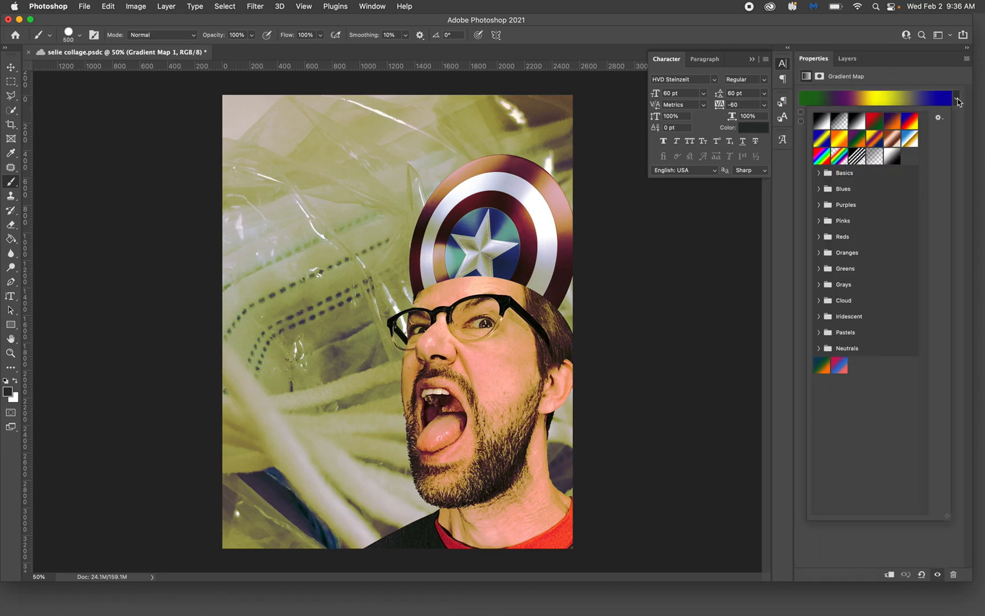
{"action": "left_click", "coordinate": [880, 122]}
{"action": "left_click", "coordinate": [892, 121]}
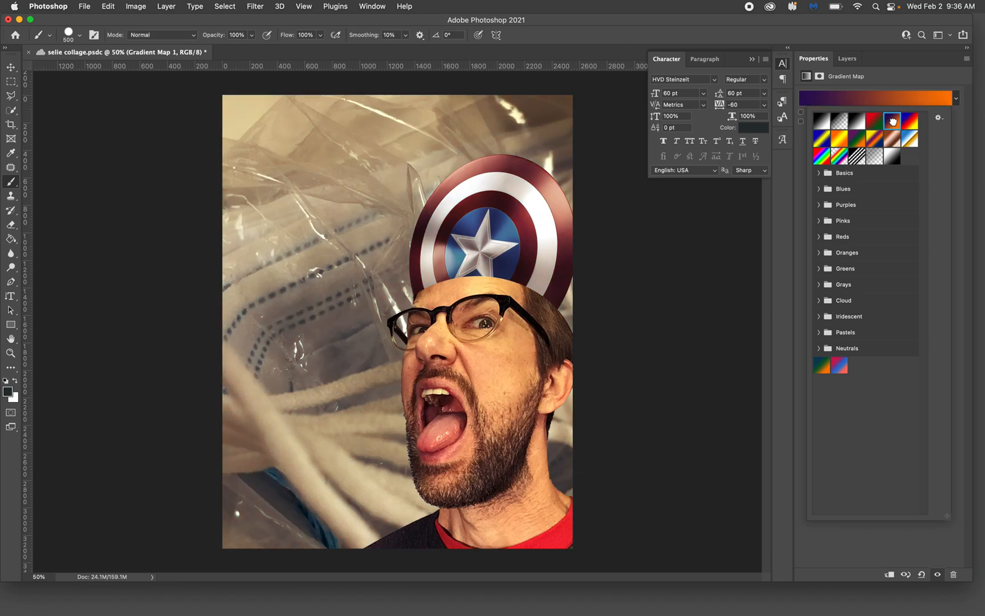
{"action": "left_click", "coordinate": [838, 139]}
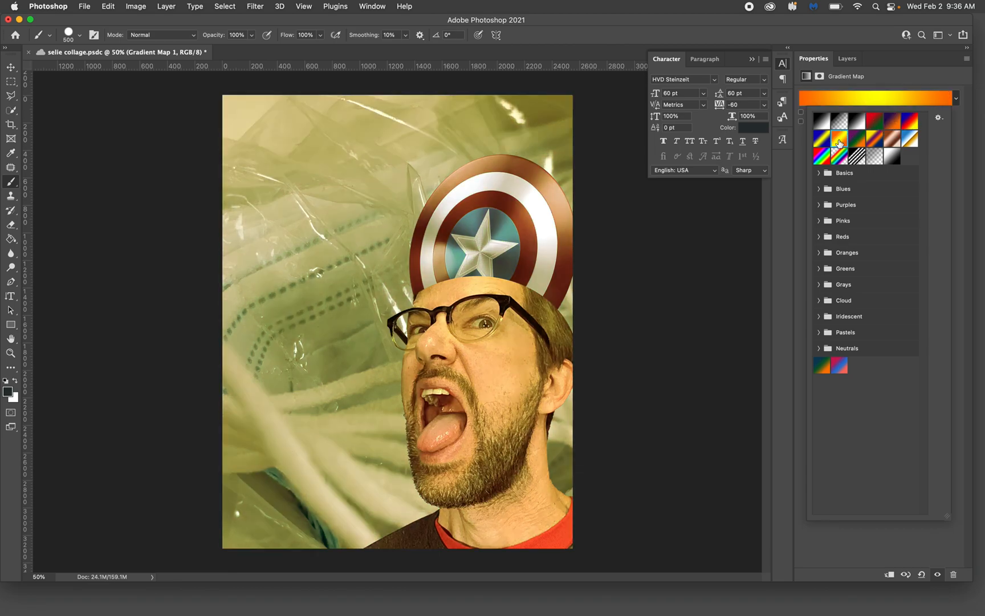
{"action": "left_click", "coordinate": [841, 159]}
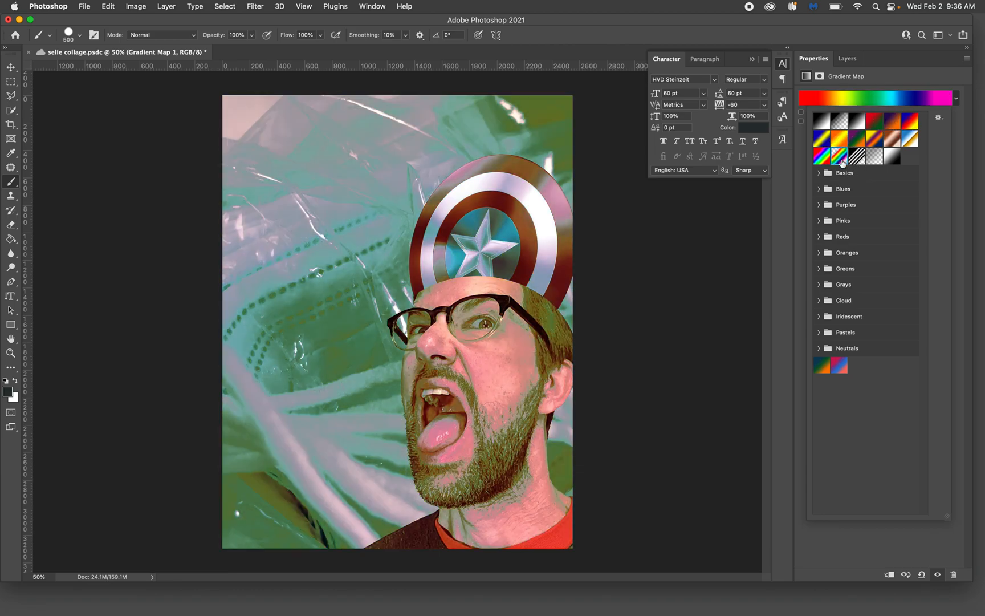
{"action": "left_click", "coordinate": [822, 157]}
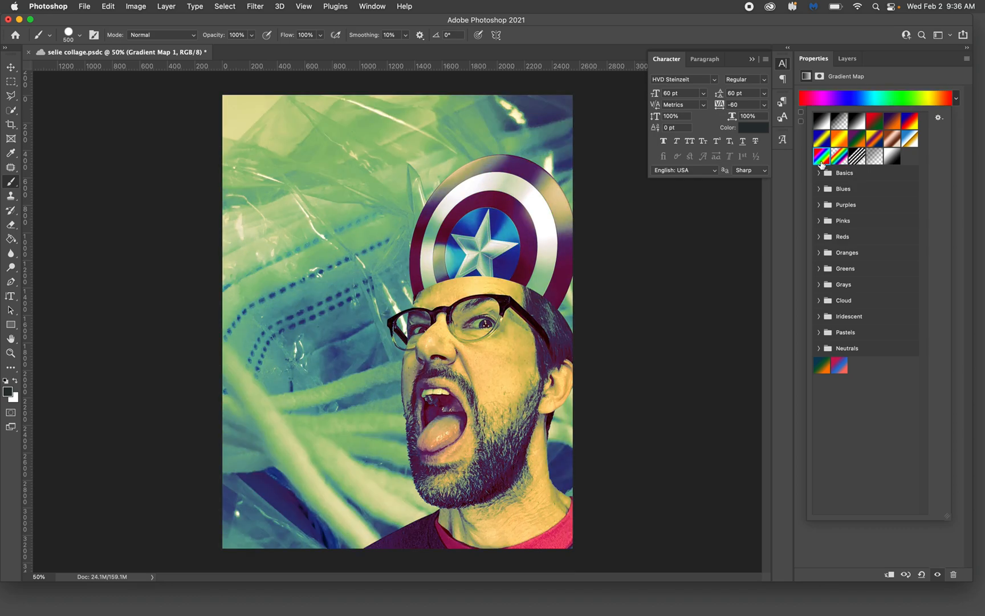
{"action": "left_click", "coordinate": [910, 139]}
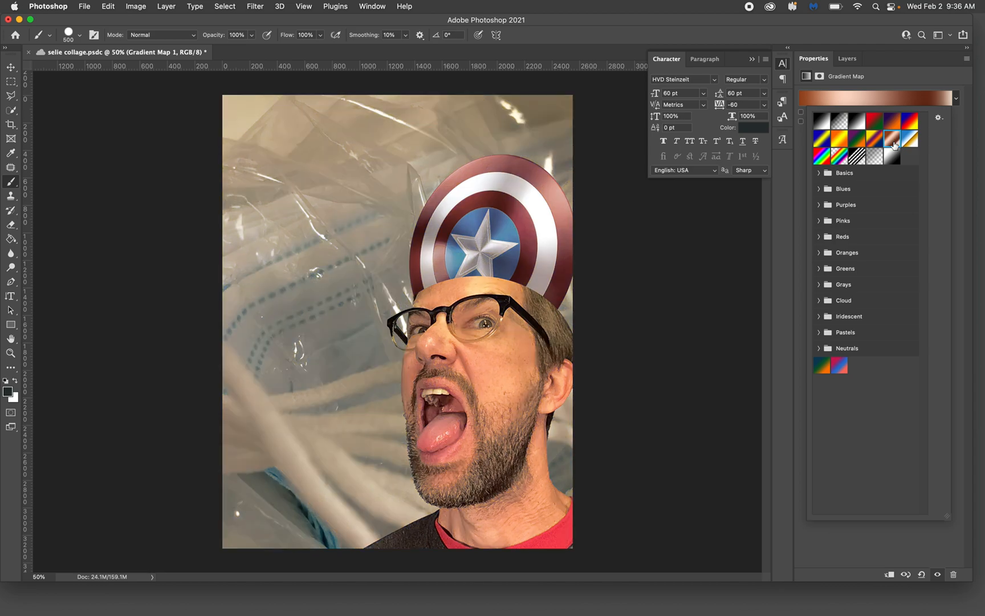
{"action": "left_click", "coordinate": [910, 126]}
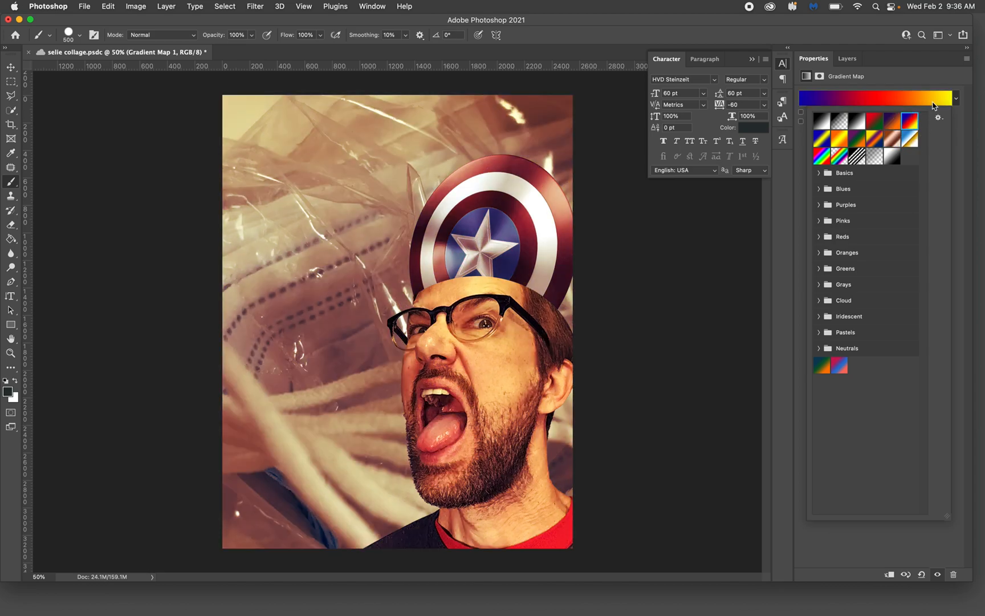
Target the Gradient Map 1 layer mask and set up a soft 1200 px brush at 66% opacity
{"action": "left_click", "coordinate": [858, 59]}
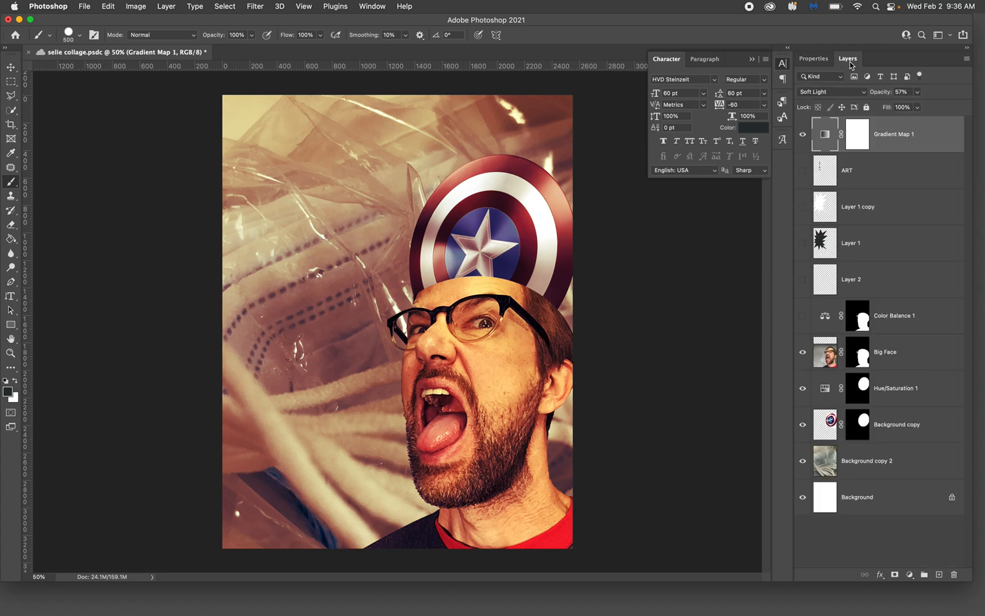
{"action": "left_click", "coordinate": [859, 135]}
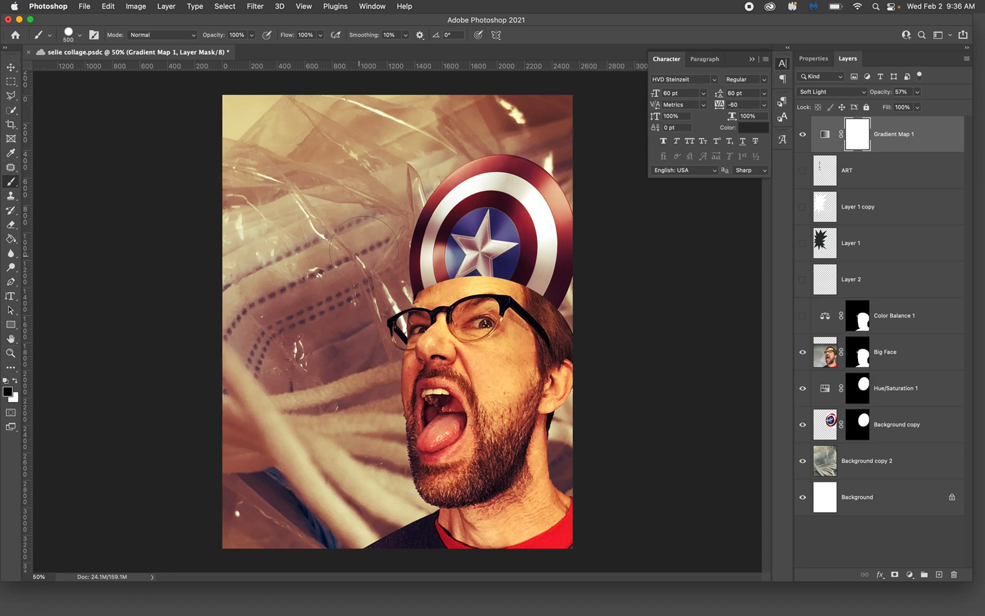
{"action": "left_click", "coordinate": [81, 36]}
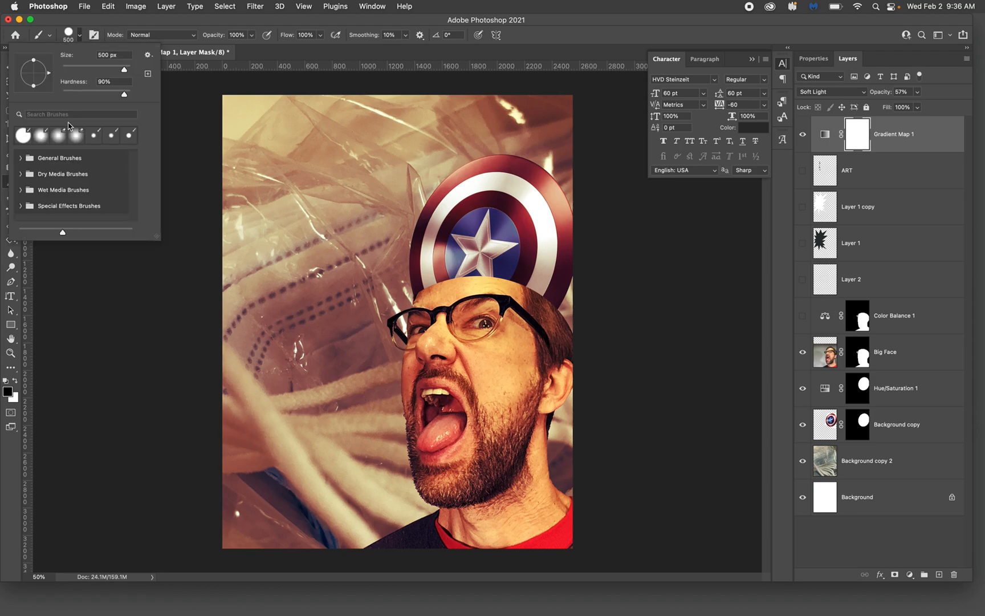
{"action": "left_click_drag", "start_coordinate": [125, 94], "coordinate": [48, 94]}
{"action": "left_click", "coordinate": [254, 36]}
{"action": "left_click", "coordinate": [235, 48]}
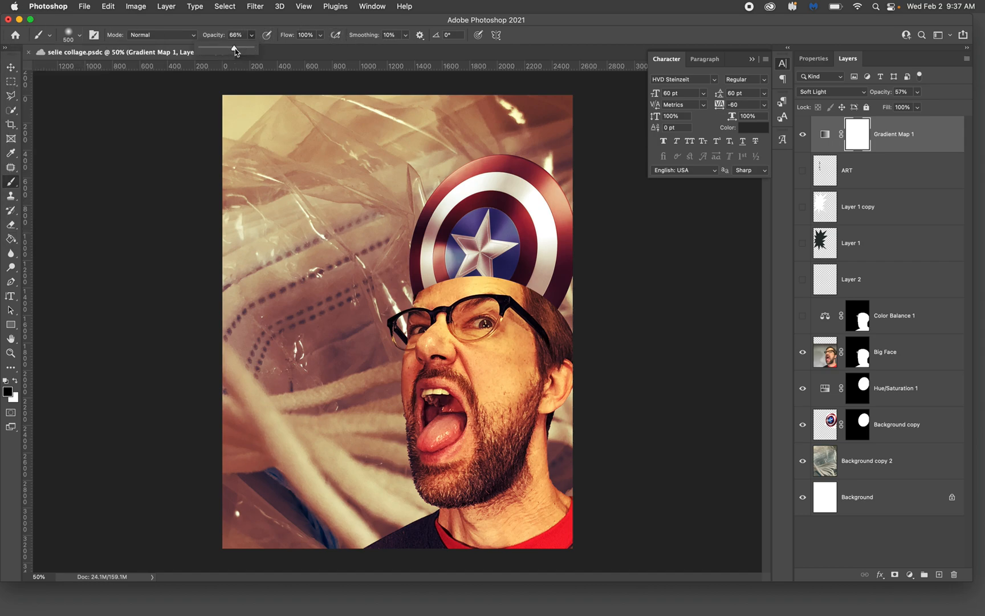
{"action": "key", "text": "bracketright"}
{"action": "key", "text": "bracketright"}
{"action": "key", "text": "bracketright"}
{"action": "key", "text": "bracketright"}
{"action": "key", "text": "bracketright"}
{"action": "key", "text": "bracketright"}
Paint black on the Gradient Map 1 mask along the image's upper and left background areas and over the face
{"action": "left_click", "coordinate": [279, 142]}
{"action": "left_click", "coordinate": [252, 218]}
{"action": "left_click", "coordinate": [326, 139]}
{"action": "left_click", "coordinate": [438, 90]}
{"action": "left_click", "coordinate": [247, 226]}
{"action": "left_click", "coordinate": [236, 280]}
{"action": "left_click", "coordinate": [227, 348]}
{"action": "left_click", "coordinate": [224, 419]}
{"action": "left_click", "coordinate": [227, 473]}
{"action": "left_click", "coordinate": [228, 524]}
{"action": "left_click", "coordinate": [266, 369]}
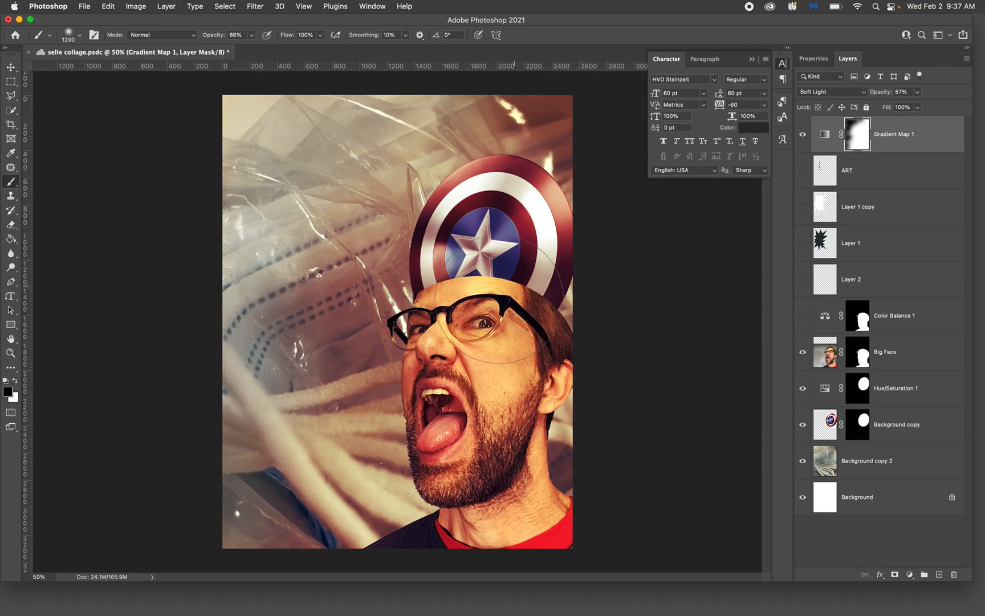
{"action": "left_click", "coordinate": [486, 328]}
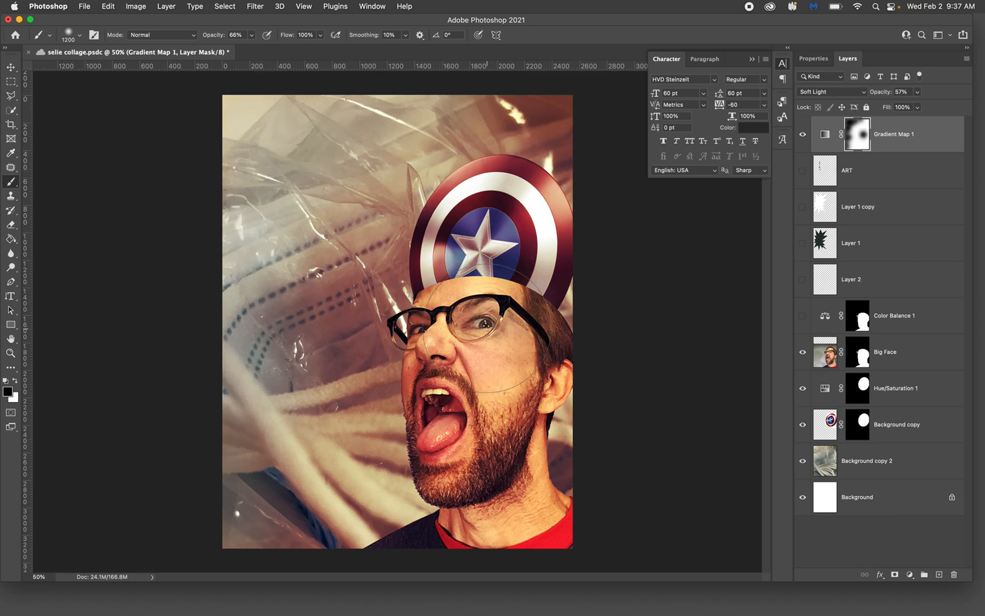
{"action": "mouse_move", "coordinate": [607, 613]}
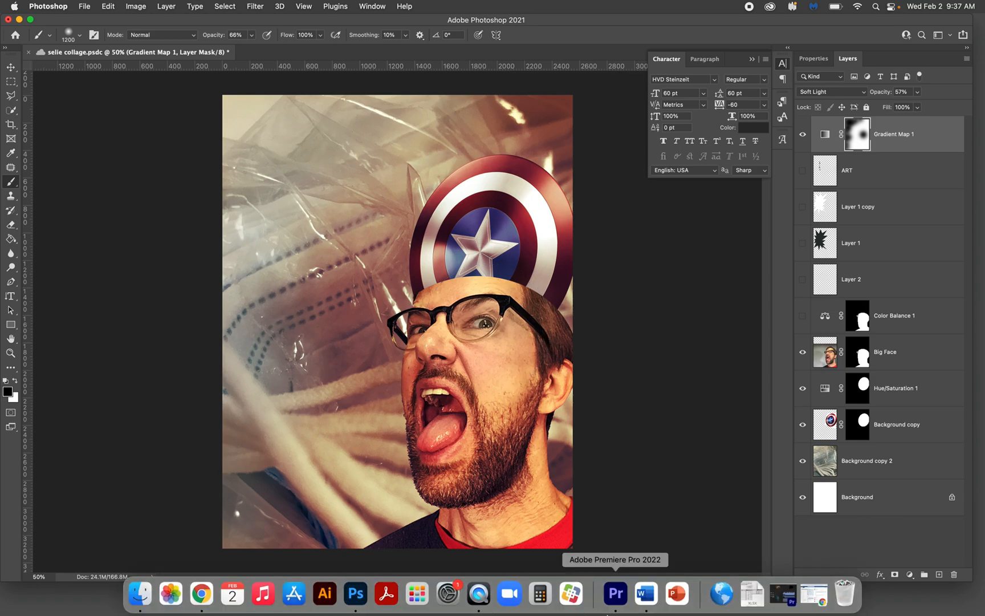